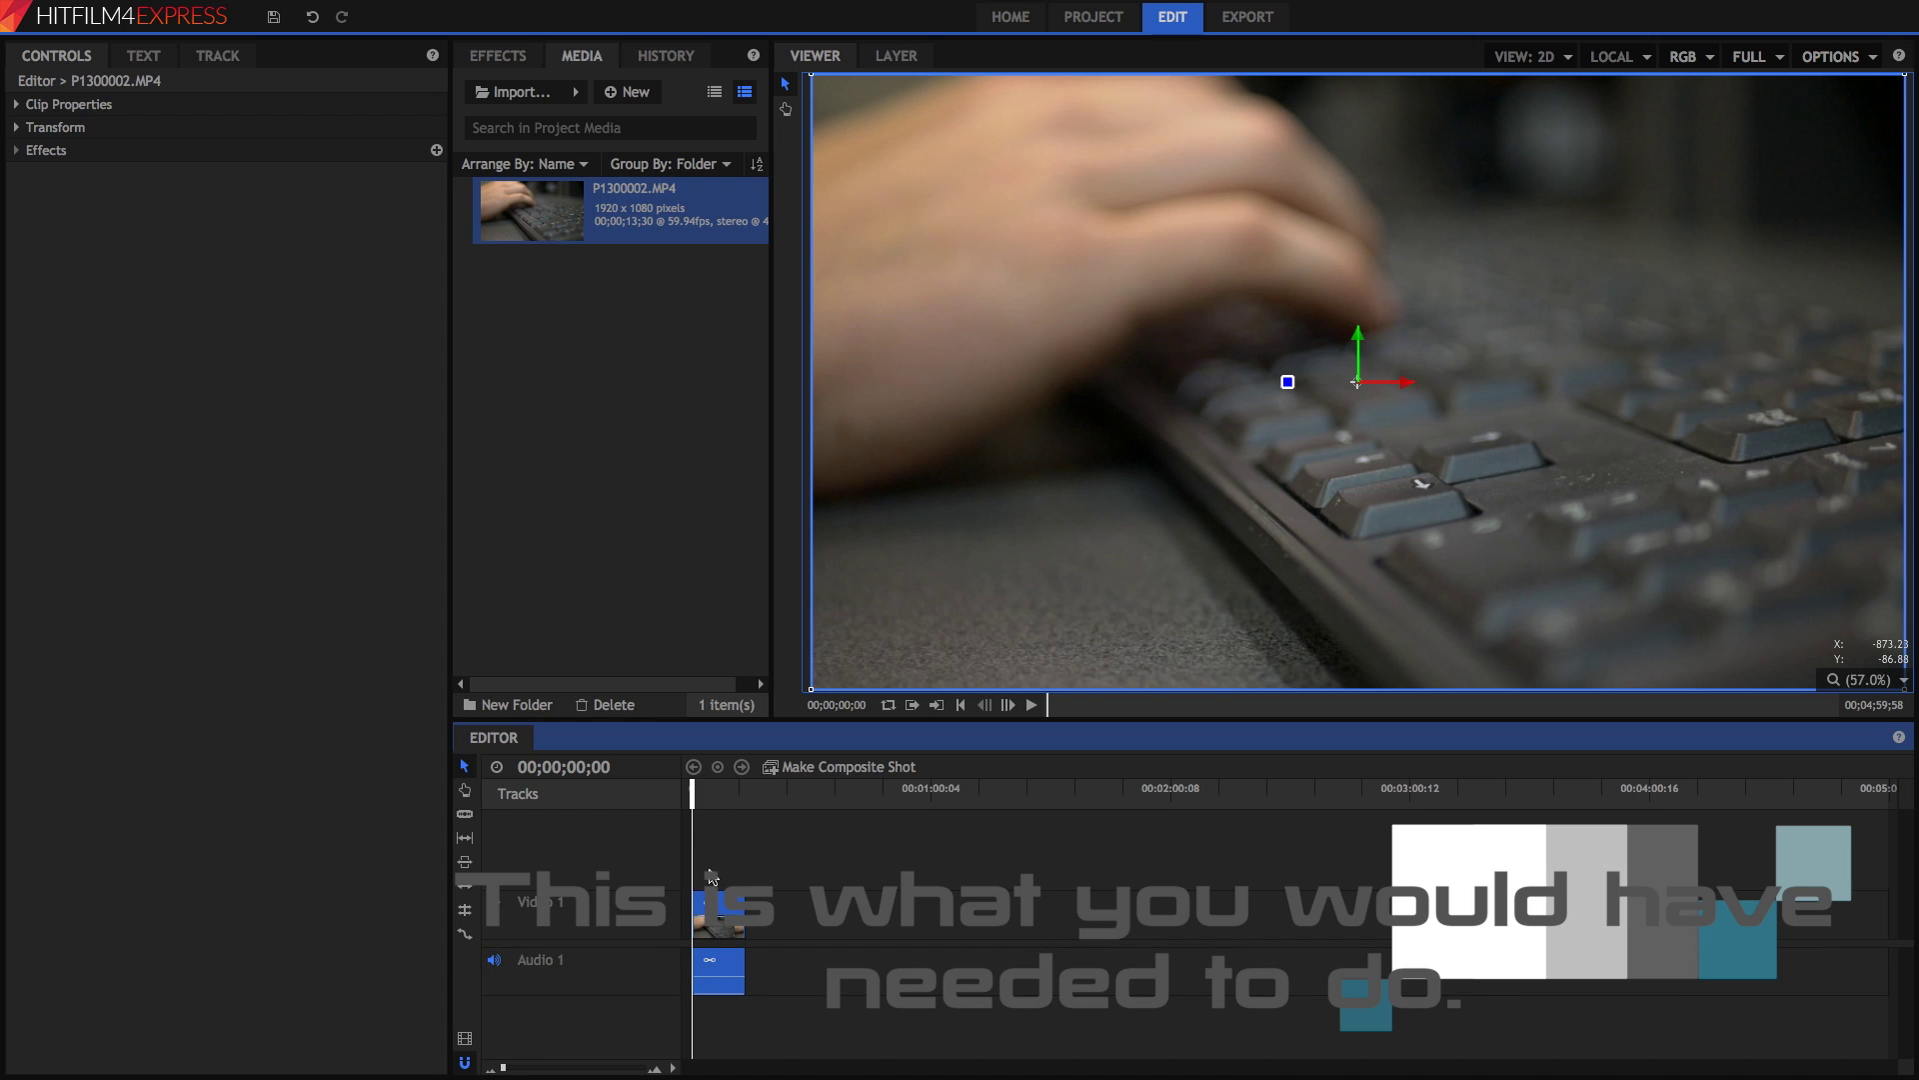
Zoom the timeline so P1300002.MP4 spans its width, then select its video and audio clip.
{"action": "left_click_drag", "start_coordinate": [505, 1070], "coordinate": [517, 1070]}
{"action": "left_click", "coordinate": [781, 878]}
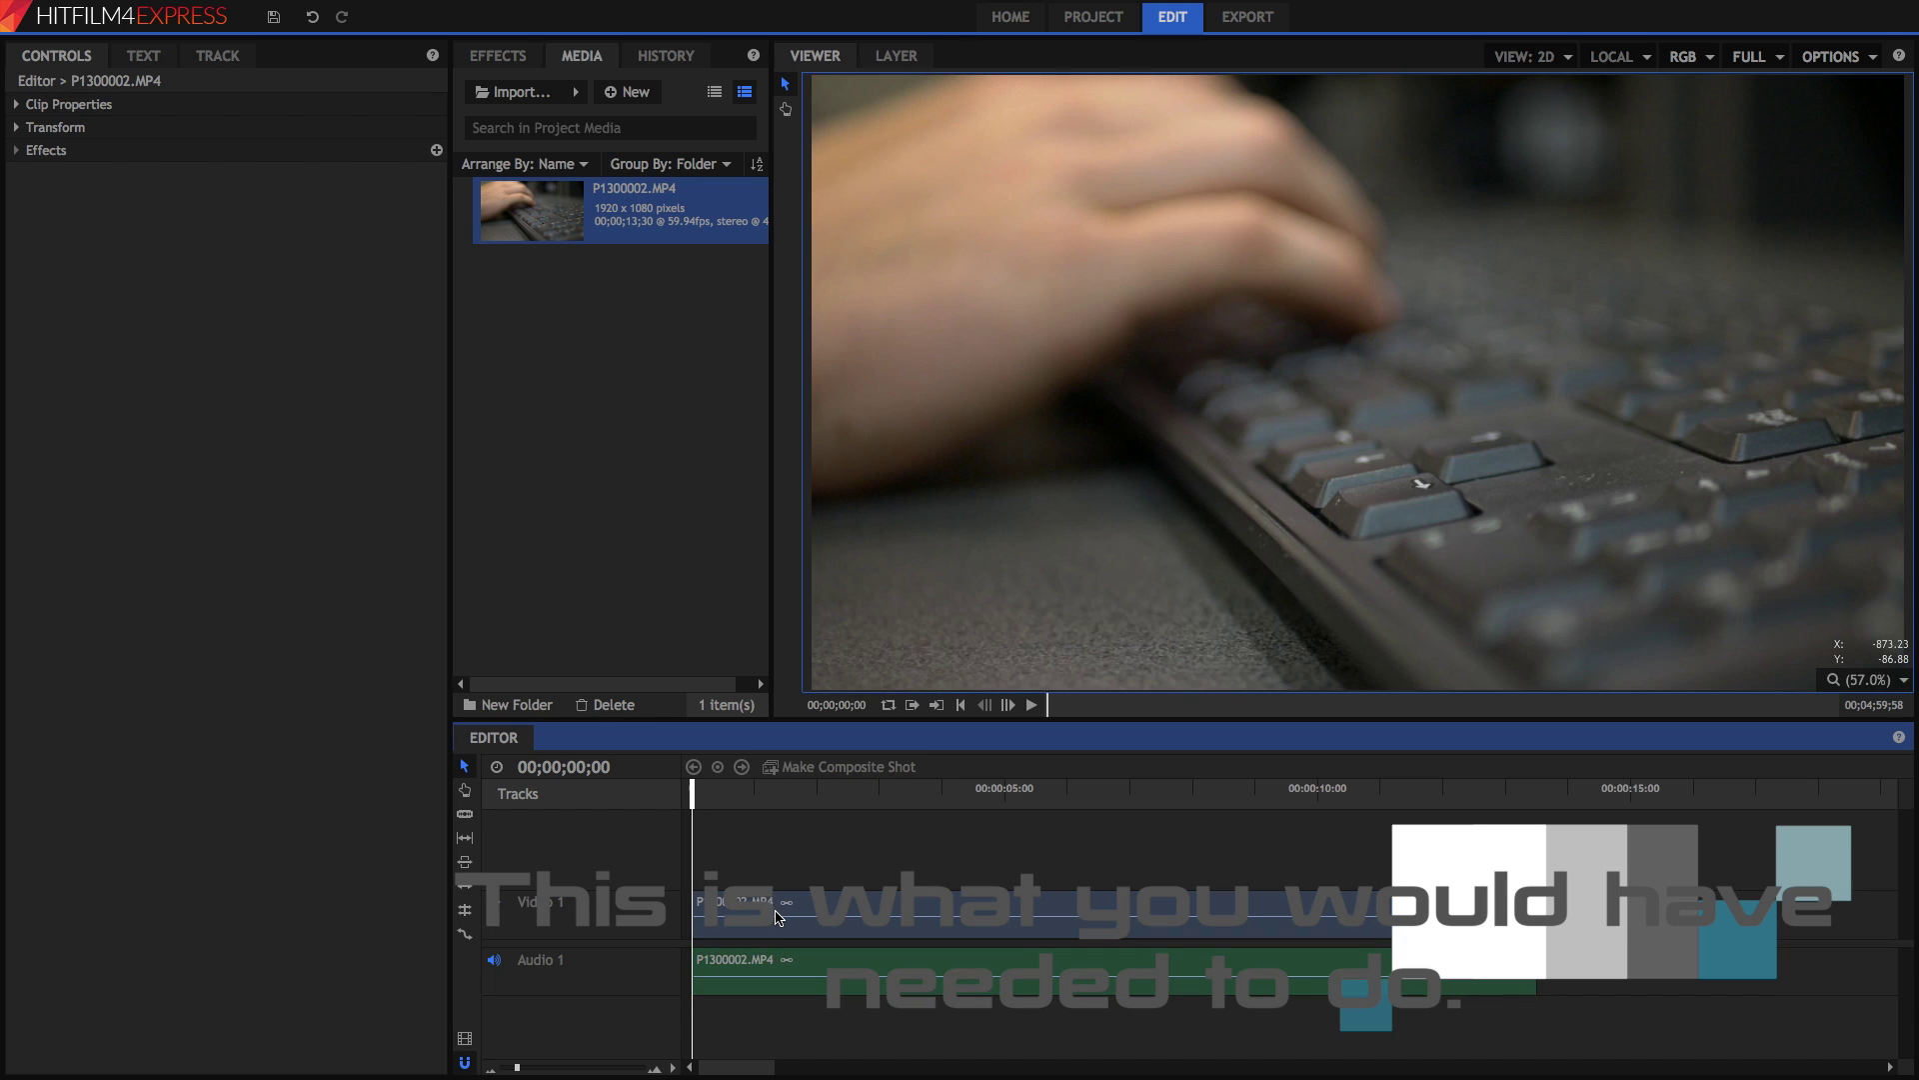
{"action": "left_click", "coordinate": [778, 917]}
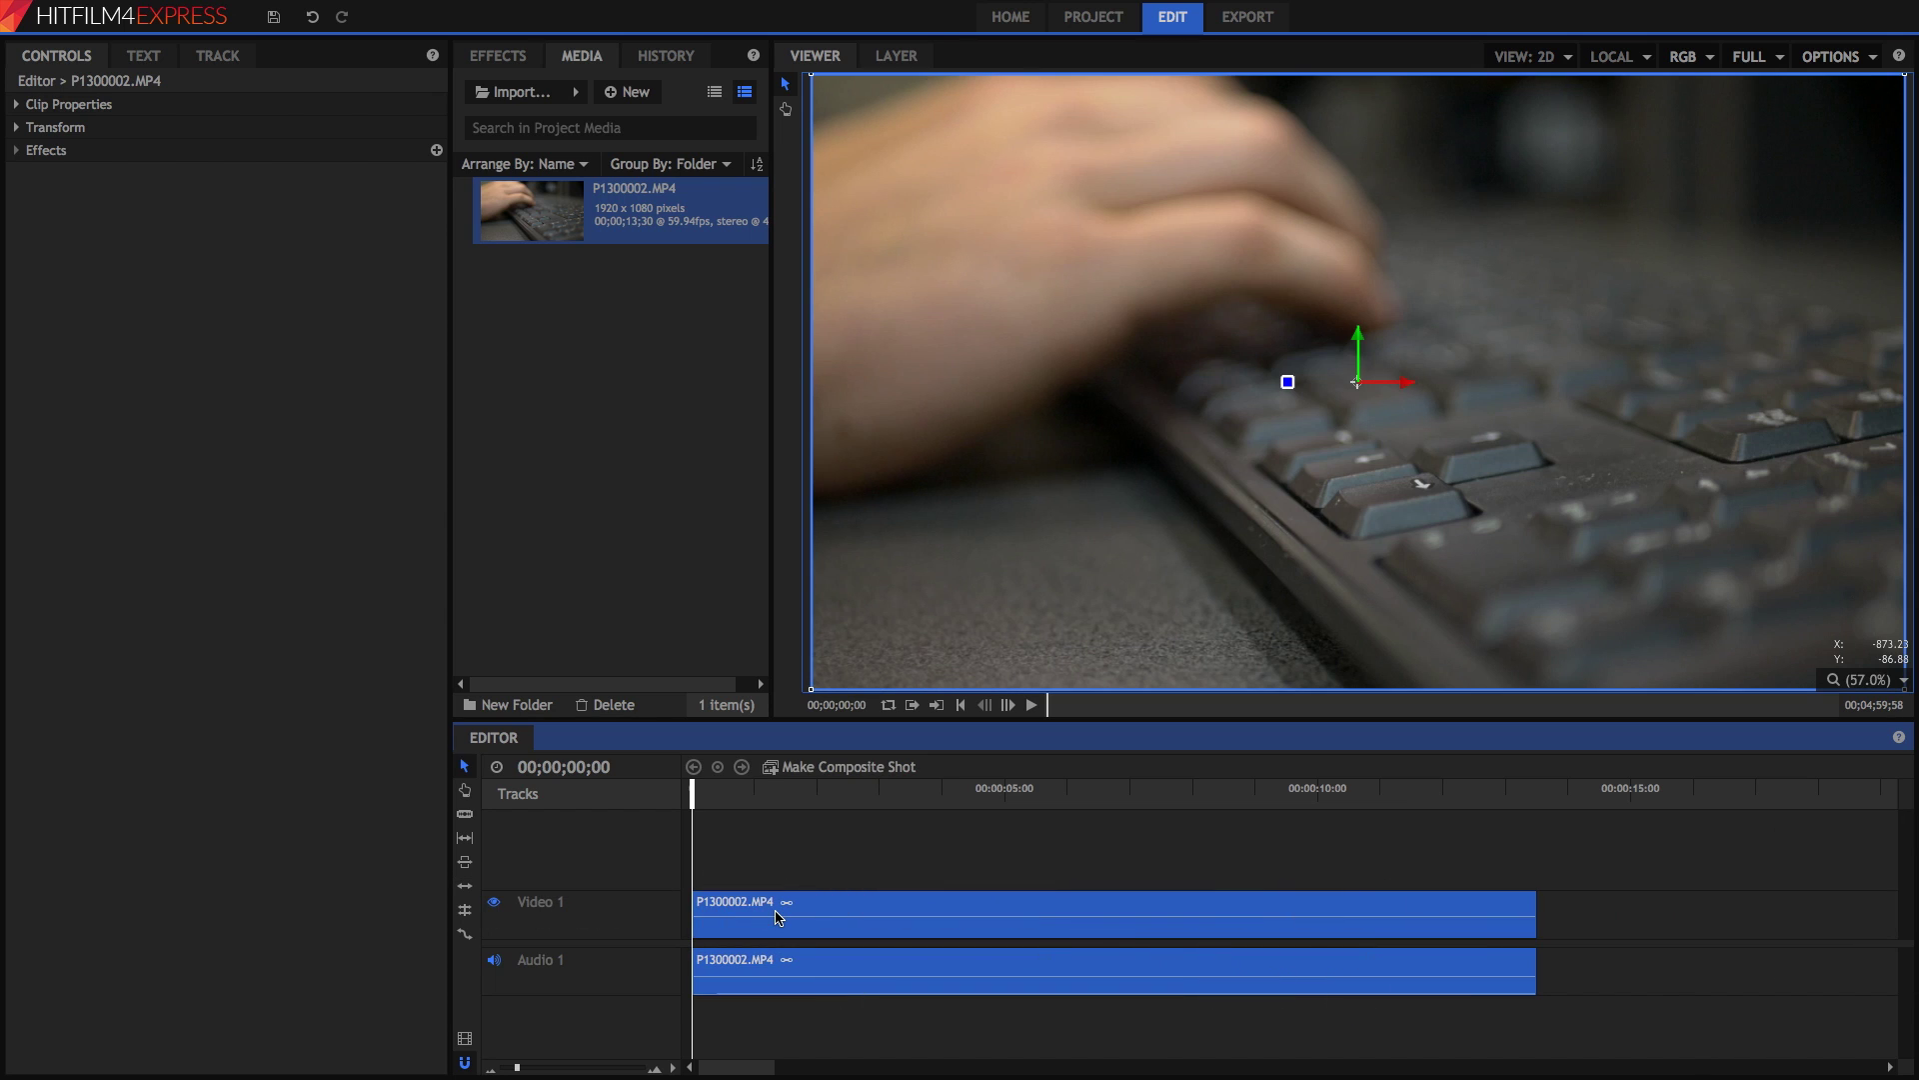
Slice the clip at 5 s and 7.5 s and move the last piece aside.
{"action": "left_click", "coordinate": [465, 813]}
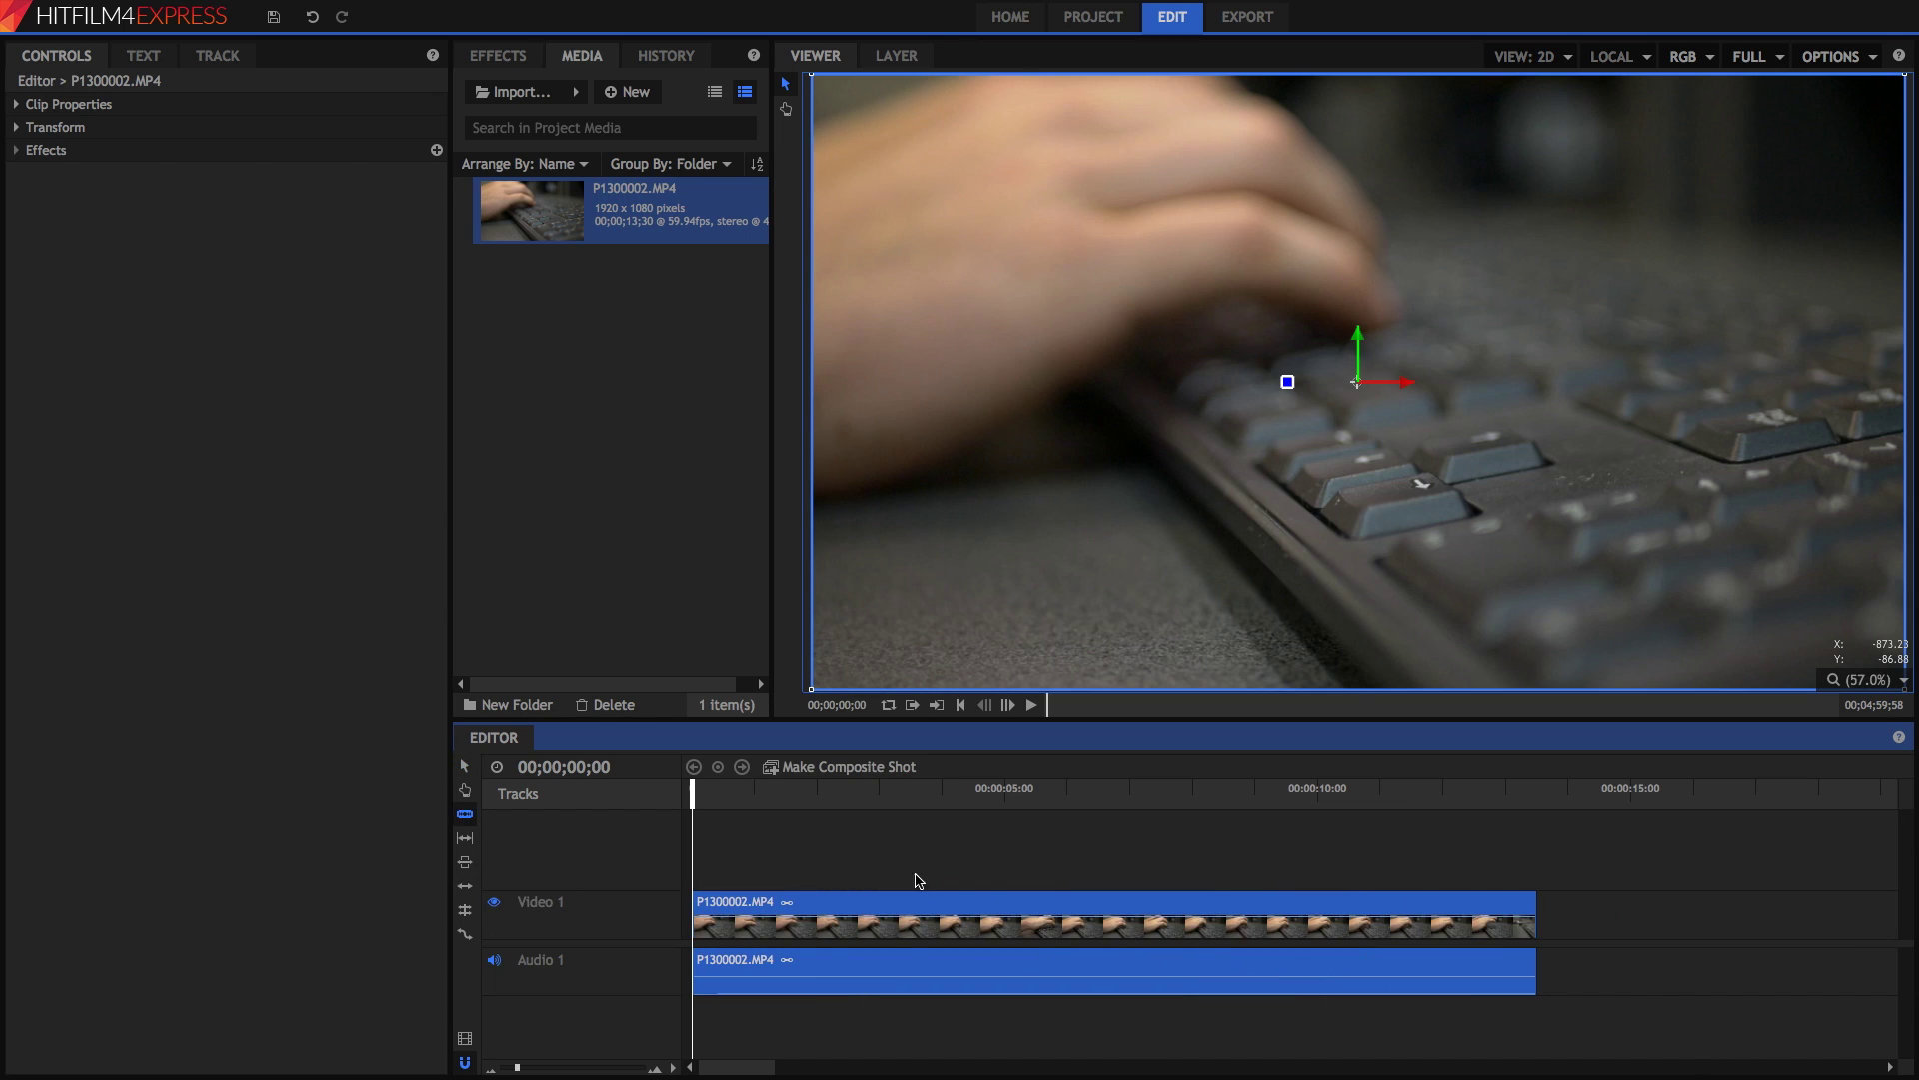
{"action": "left_click", "coordinate": [976, 903]}
{"action": "left_click", "coordinate": [1133, 918]}
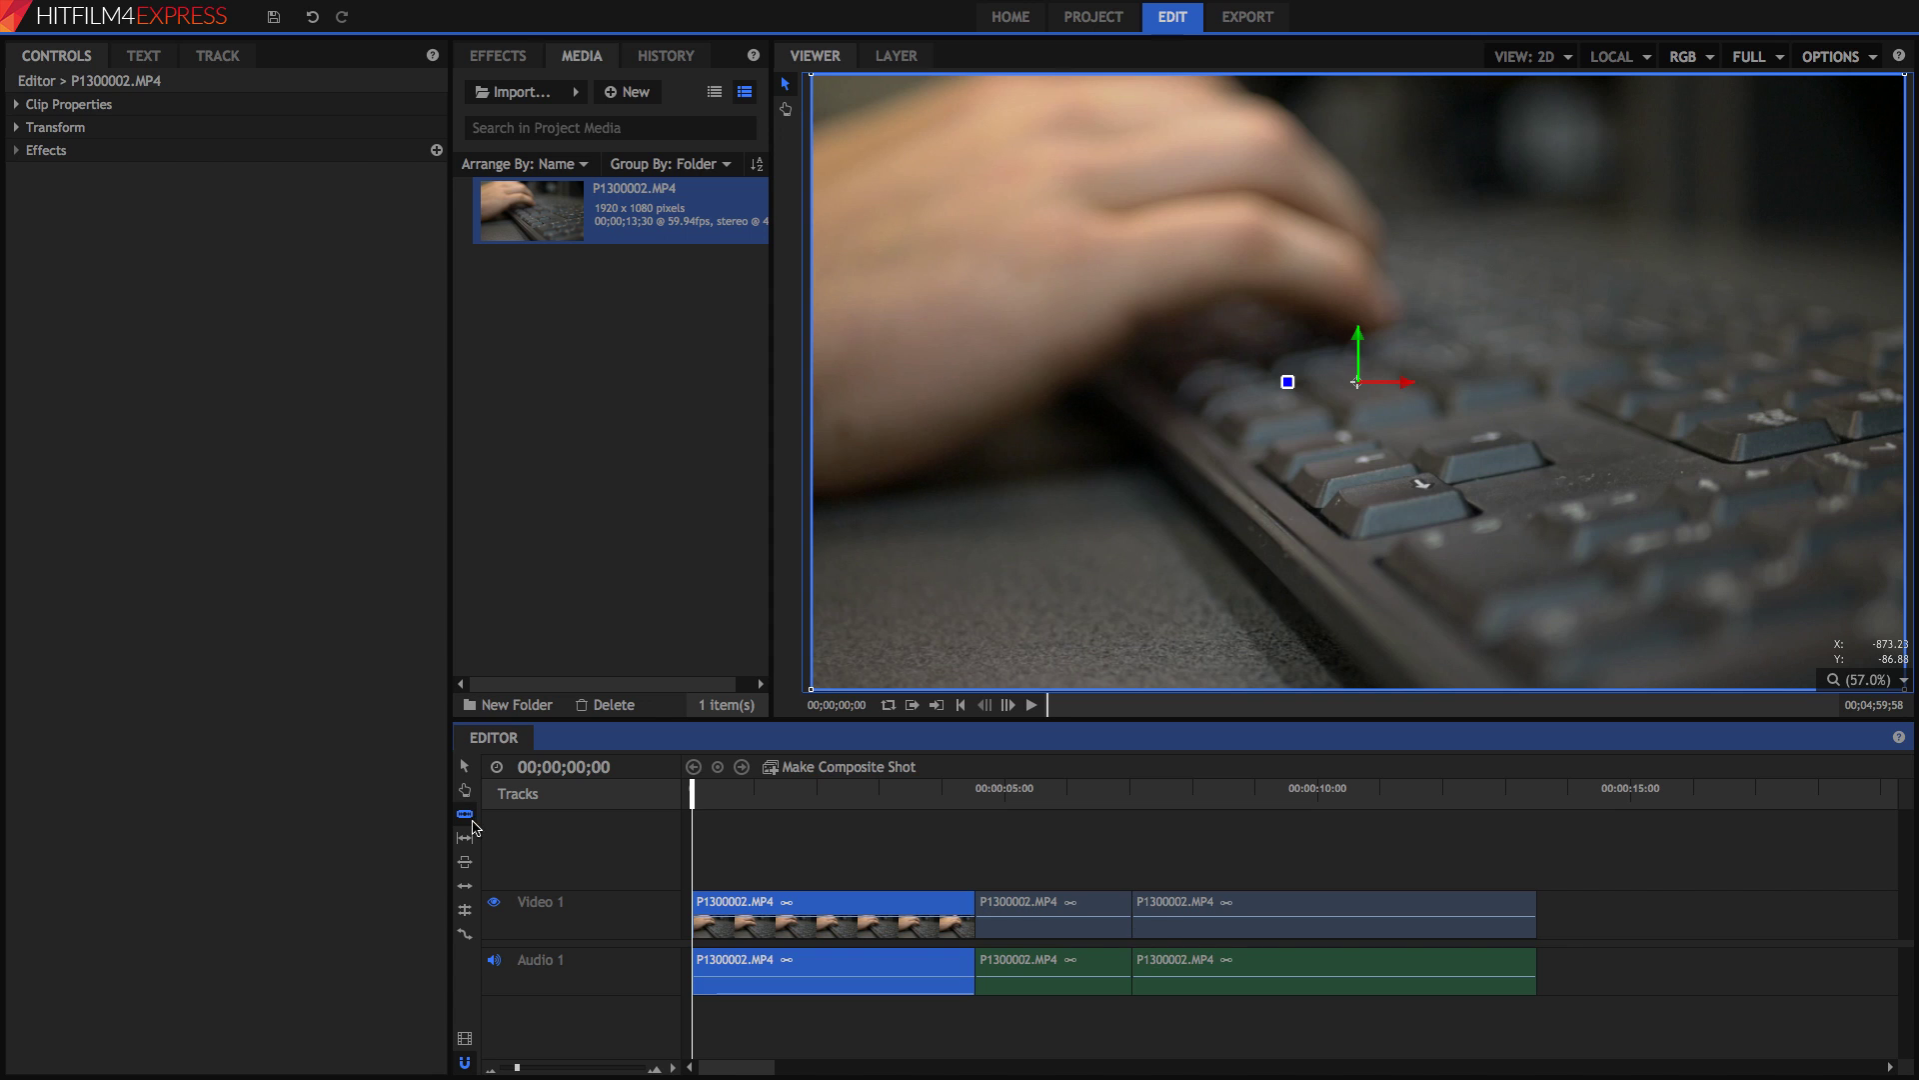
{"action": "left_click", "coordinate": [465, 766]}
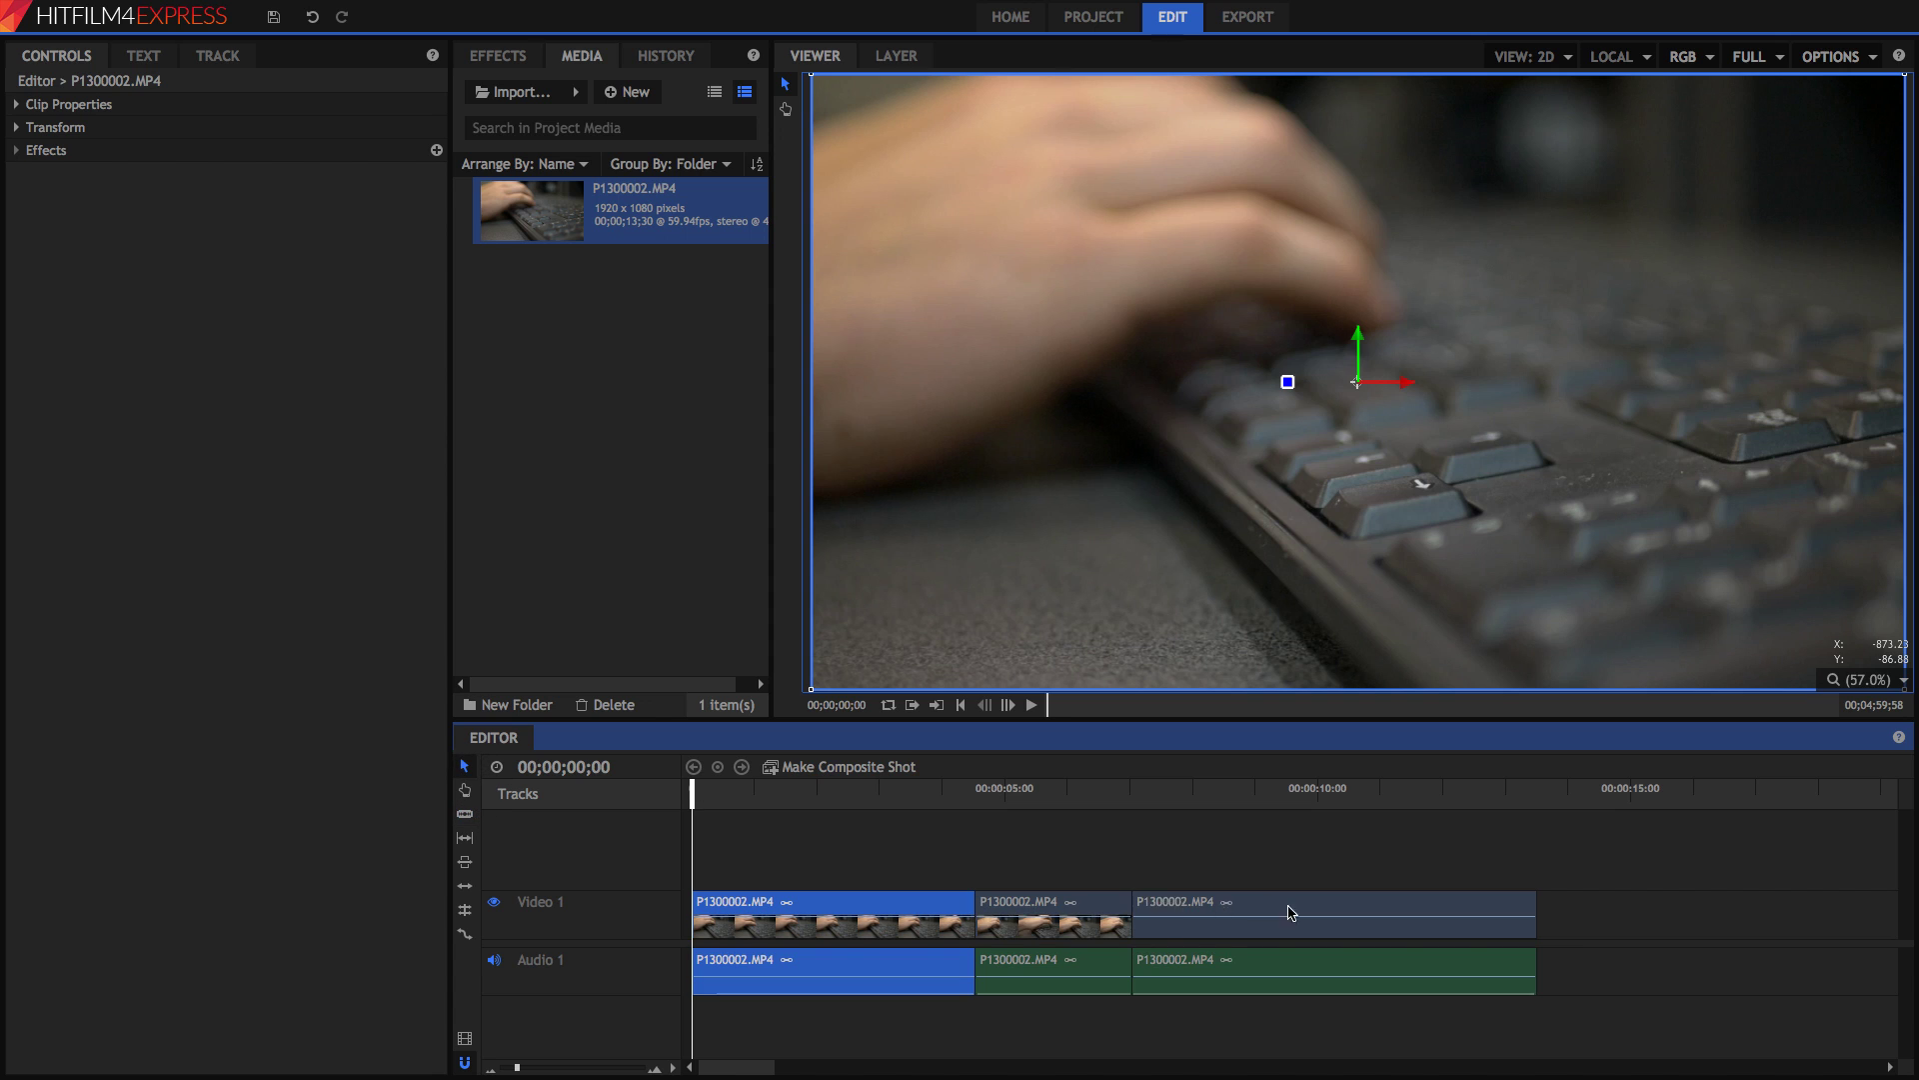
{"action": "left_click_drag", "start_coordinate": [1289, 912], "coordinate": [1597, 905]}
Set the middle piece's speed to 50% and butt the last piece against it.
{"action": "left_click", "coordinate": [1045, 908]}
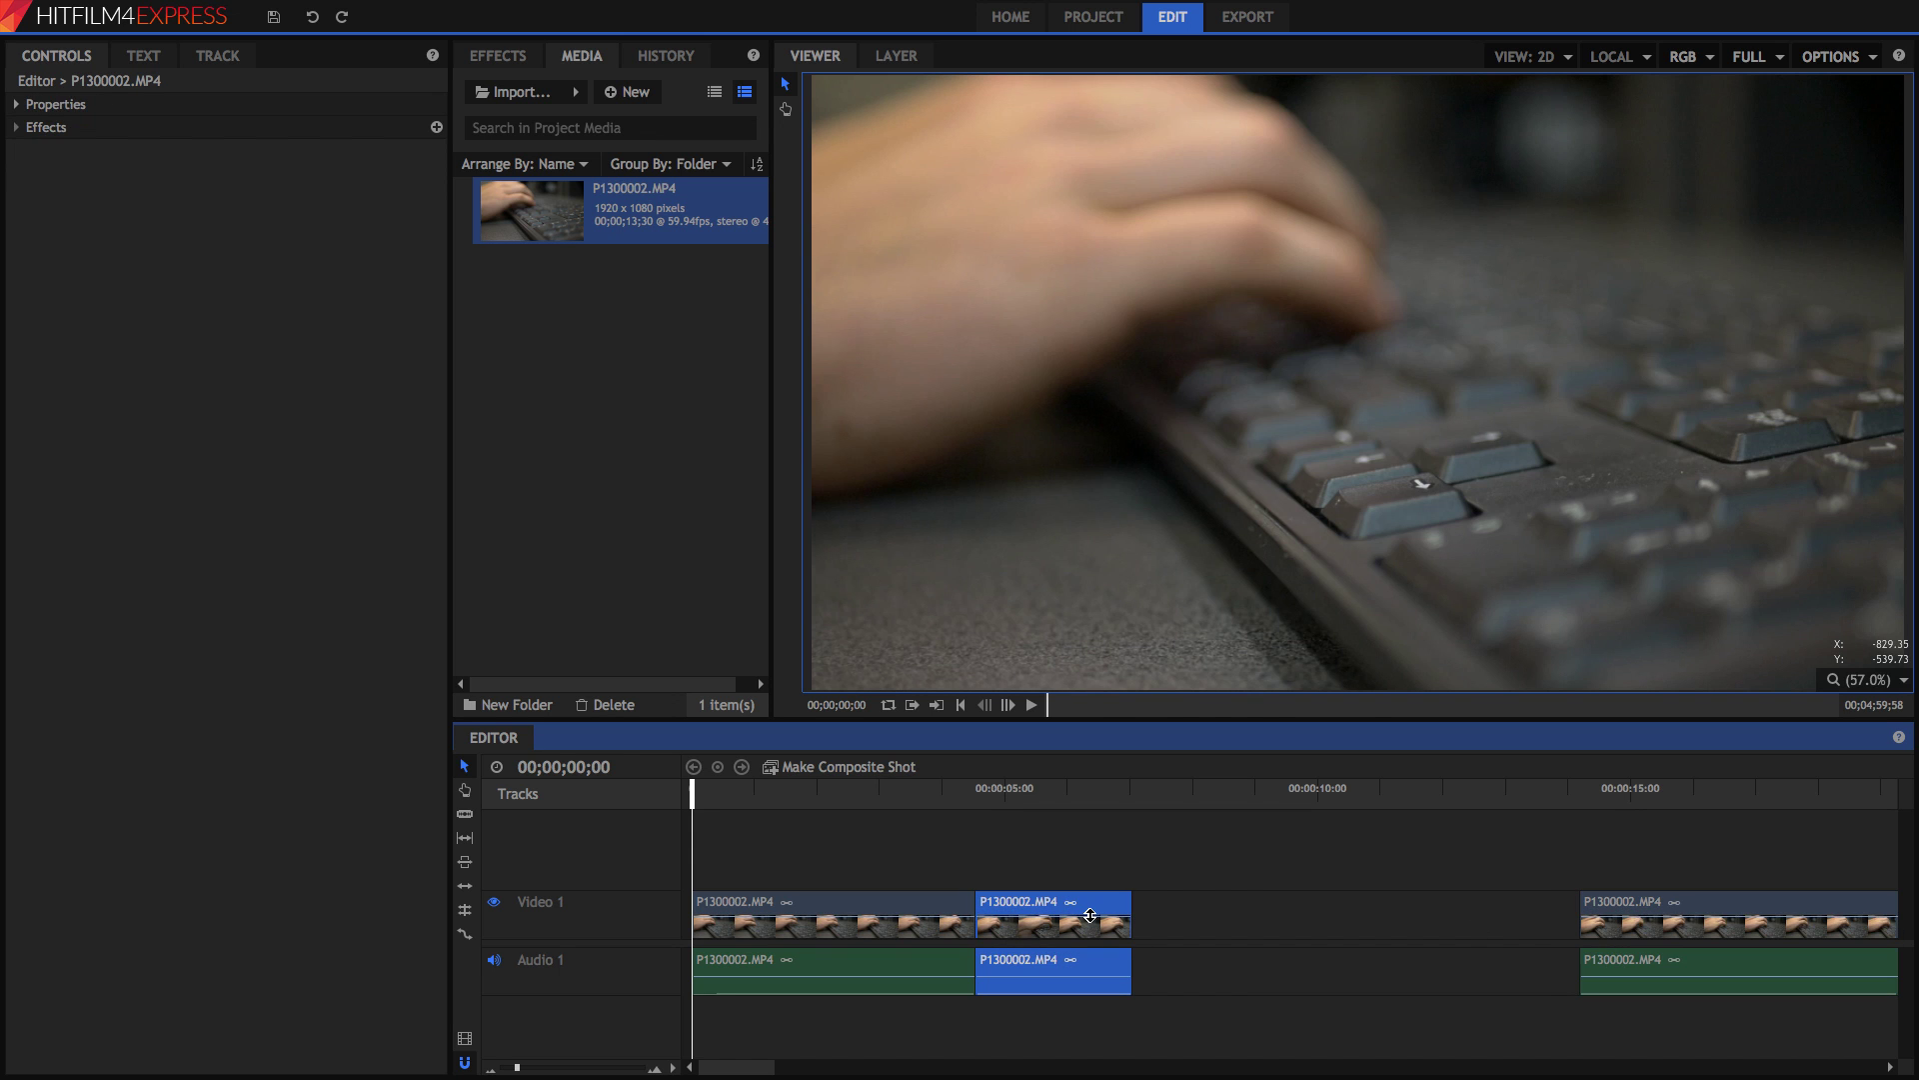
{"action": "right_click", "coordinate": [1071, 908]}
{"action": "left_click", "coordinate": [1121, 650]}
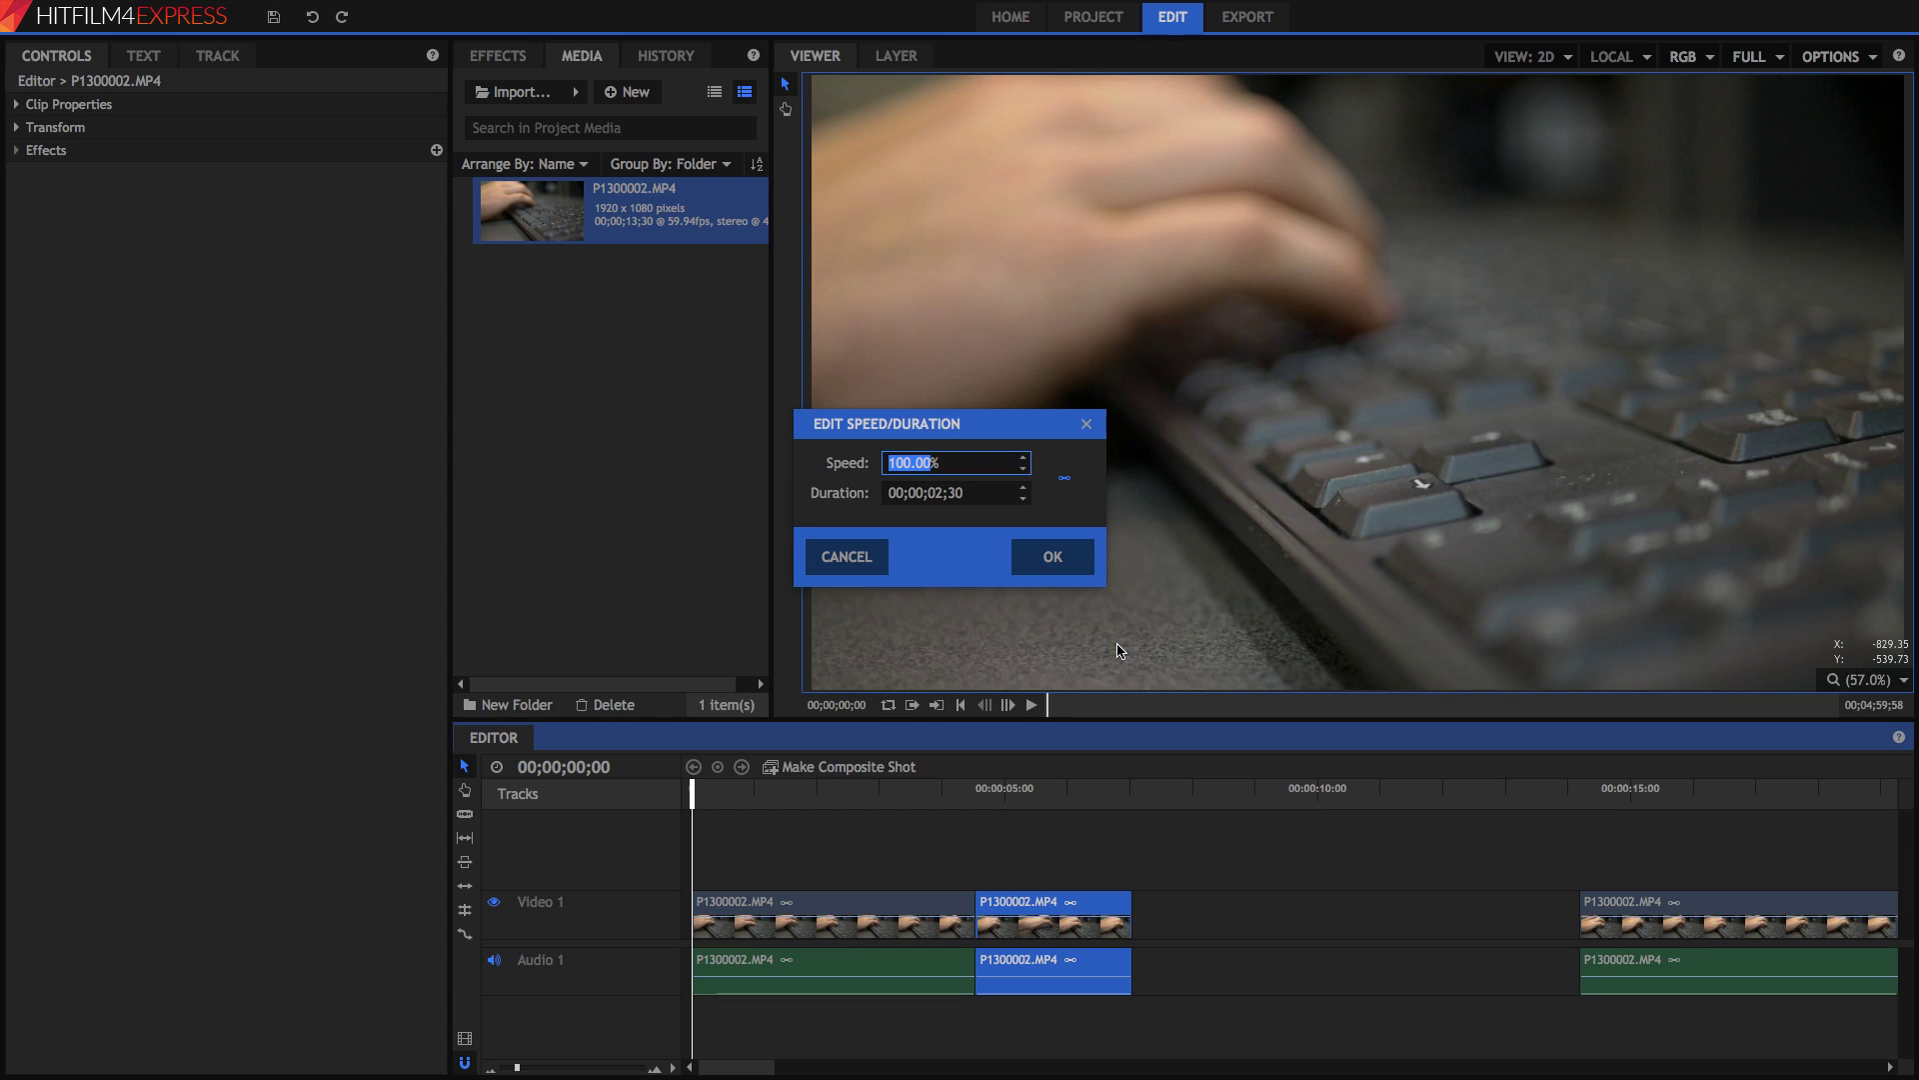
{"action": "type", "text": "50"}
{"action": "key", "text": "Return"}
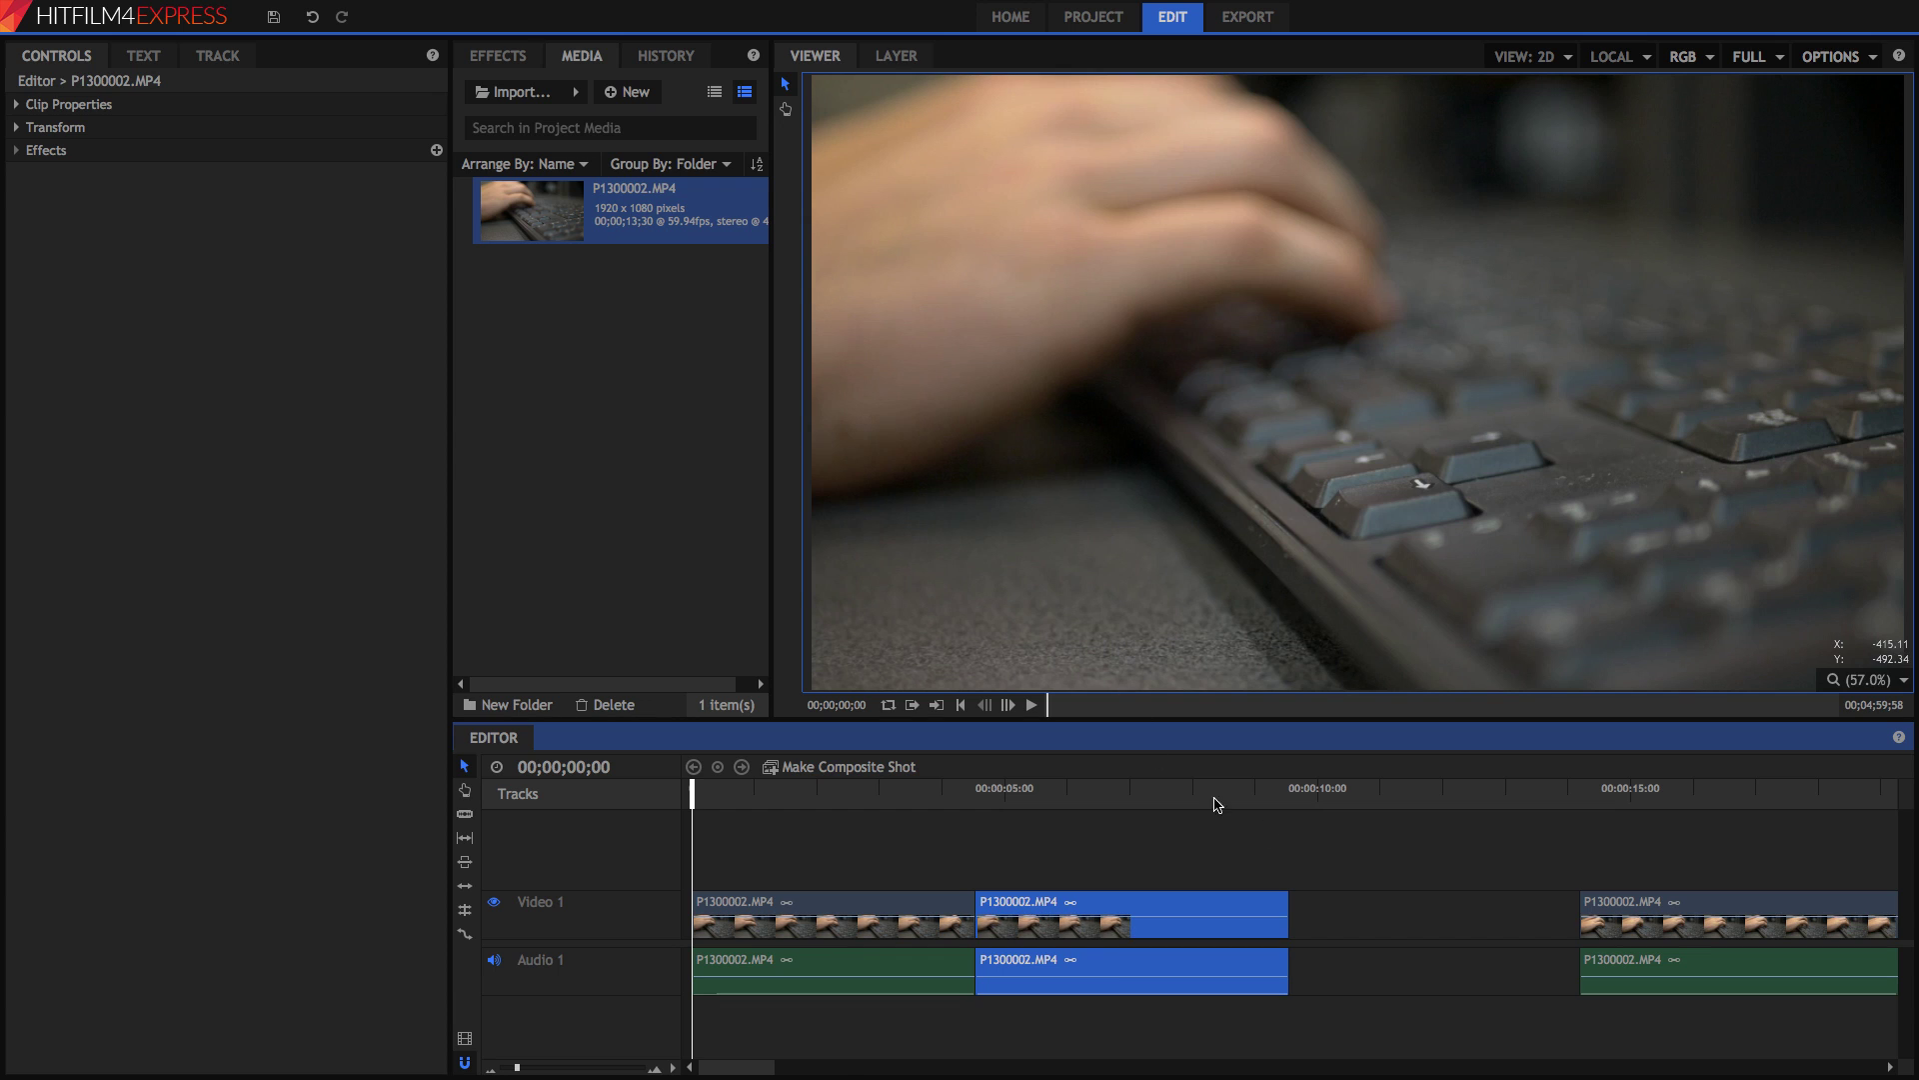
{"action": "left_click_drag", "start_coordinate": [1642, 910], "coordinate": [1351, 928]}
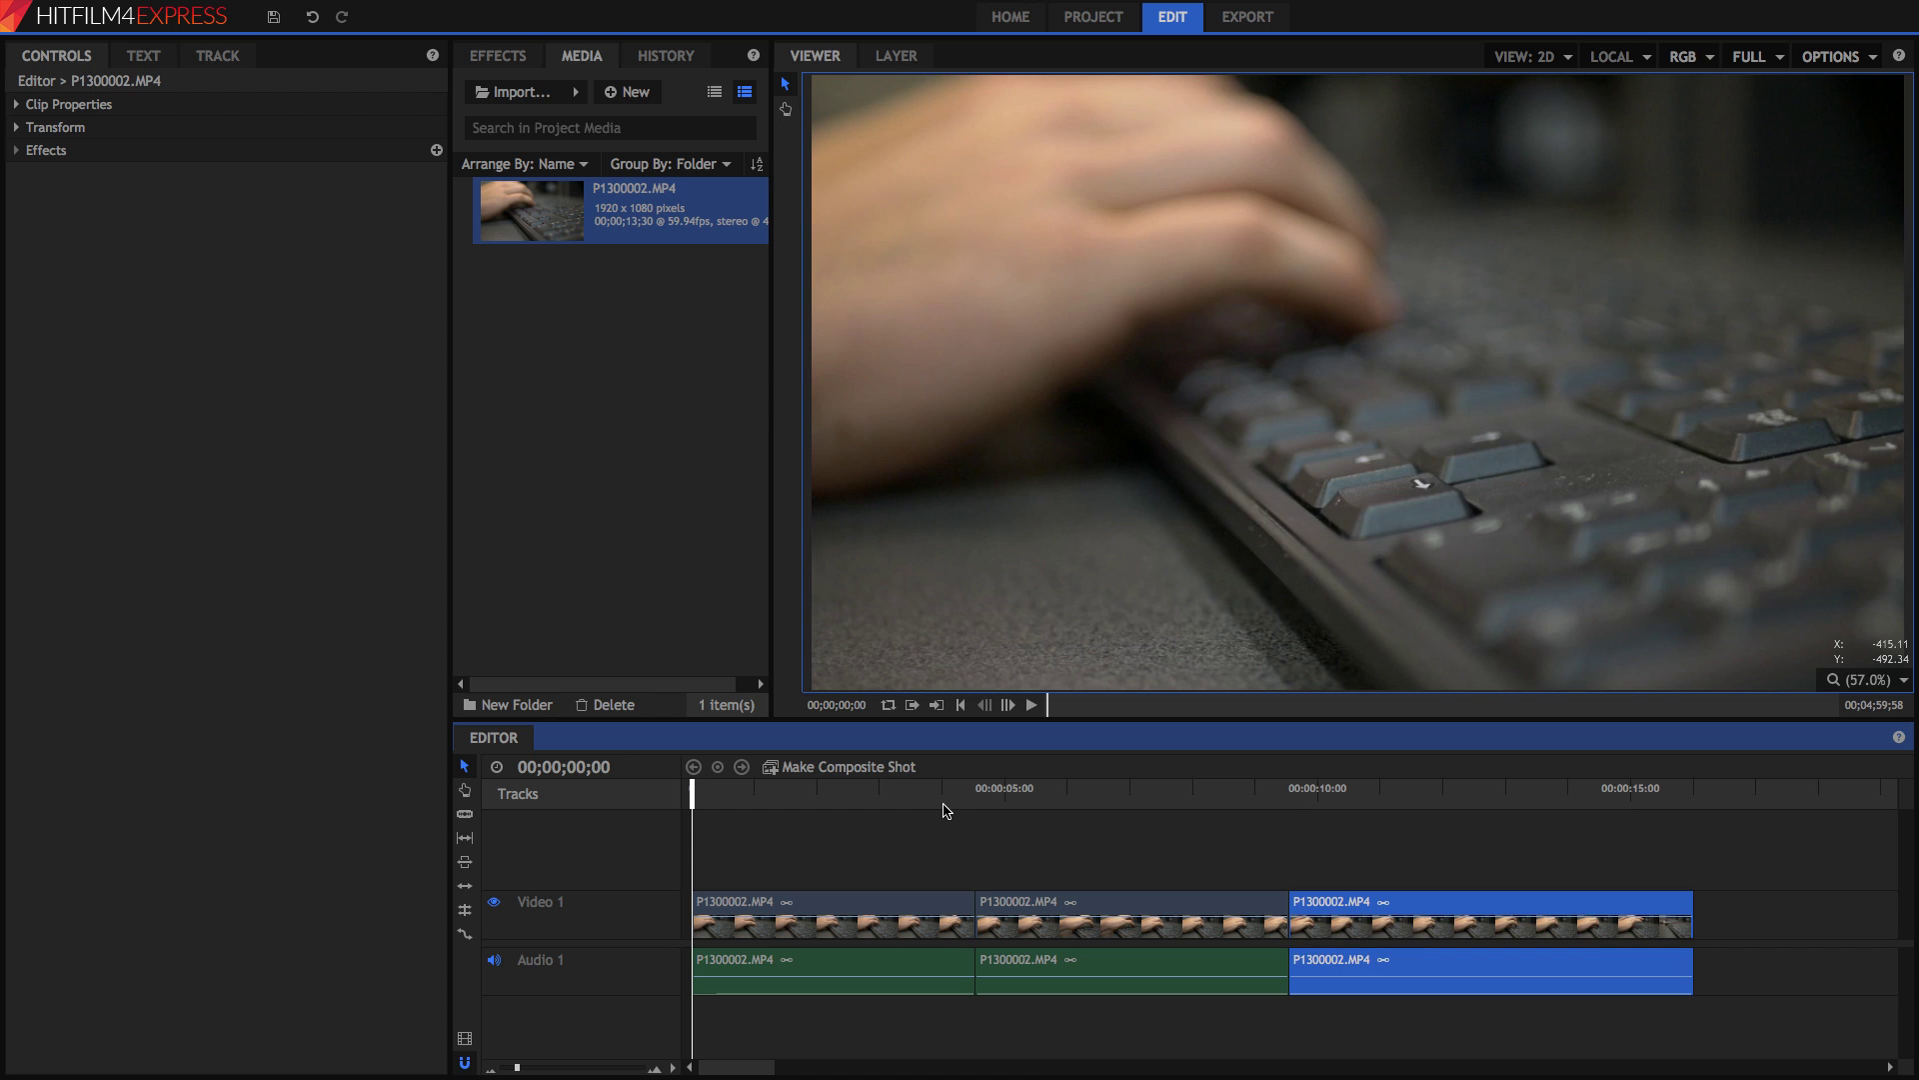
{"action": "key", "text": "space"}
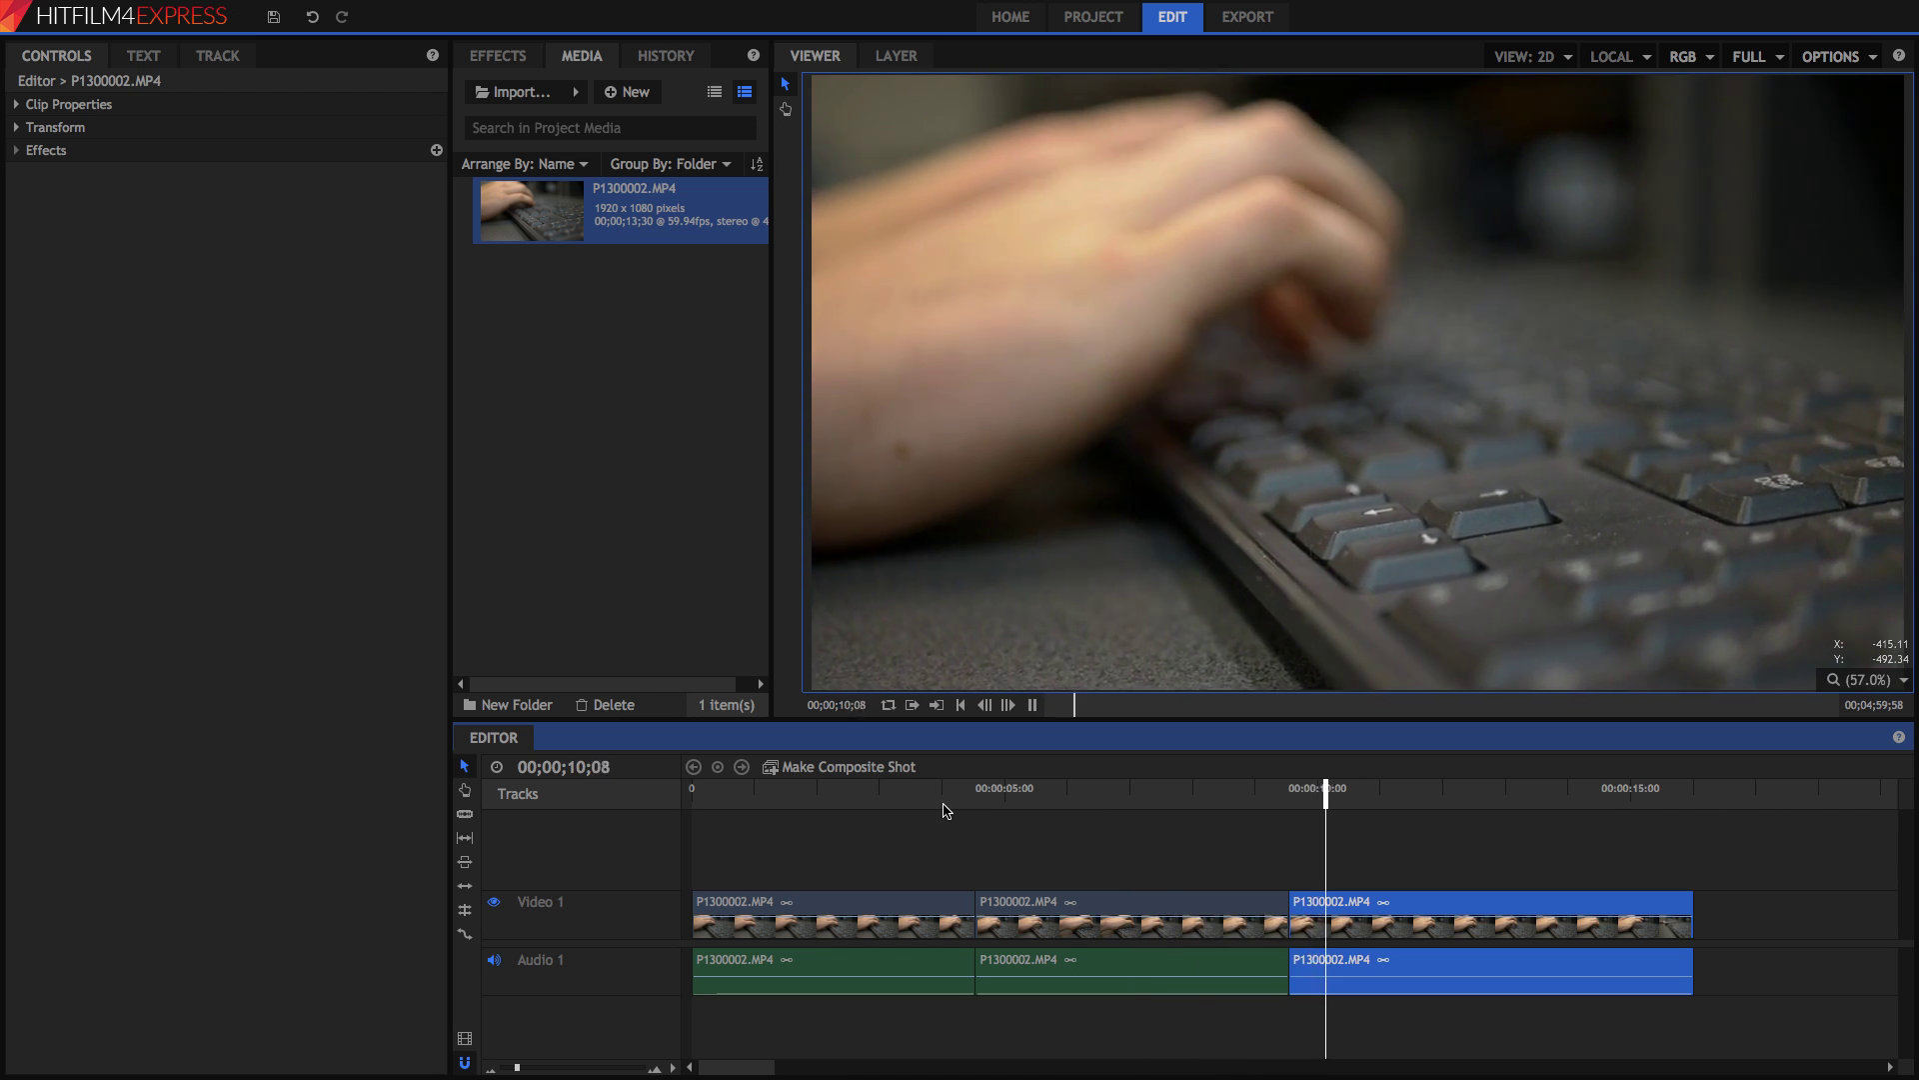
{"action": "key", "text": "space"}
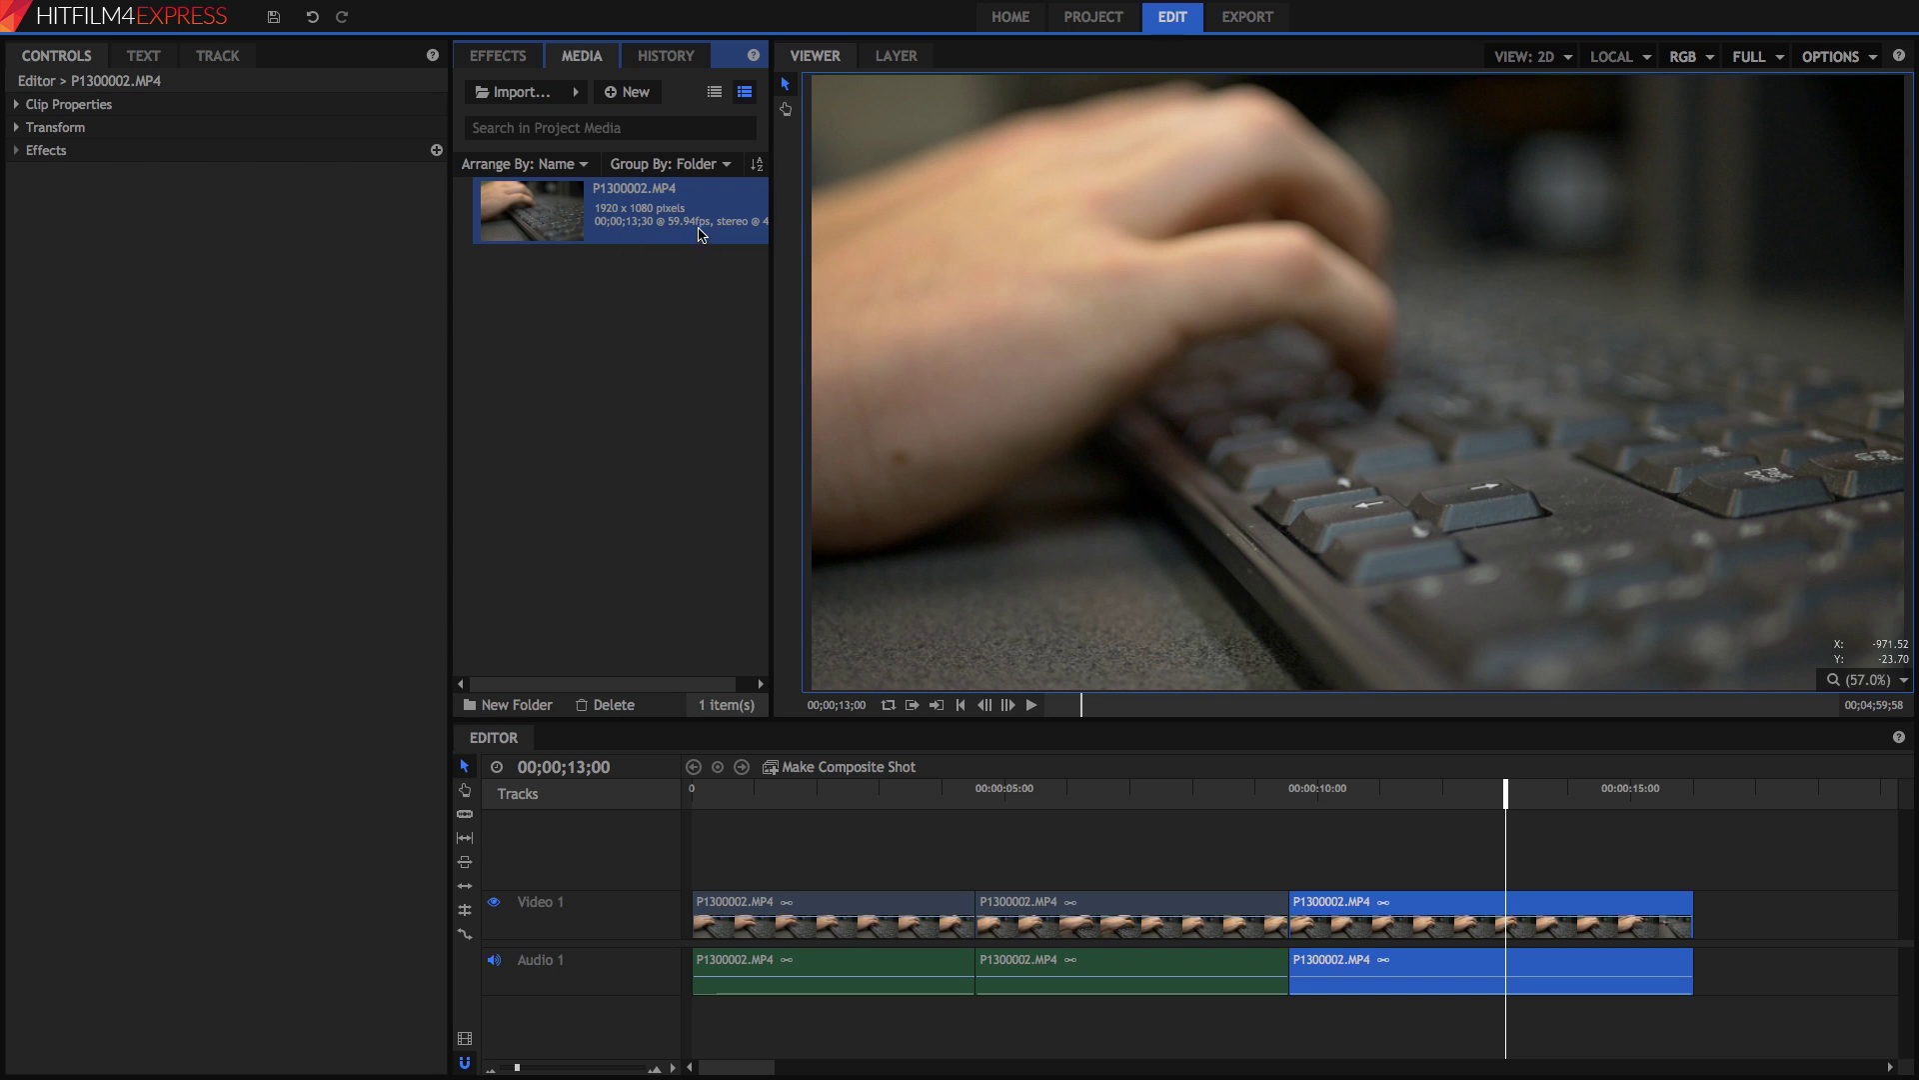
Make a 1920×1080, 59.94 fps composite shot from the P1300002.MP4 footage.
{"action": "right_click", "coordinate": [689, 215]}
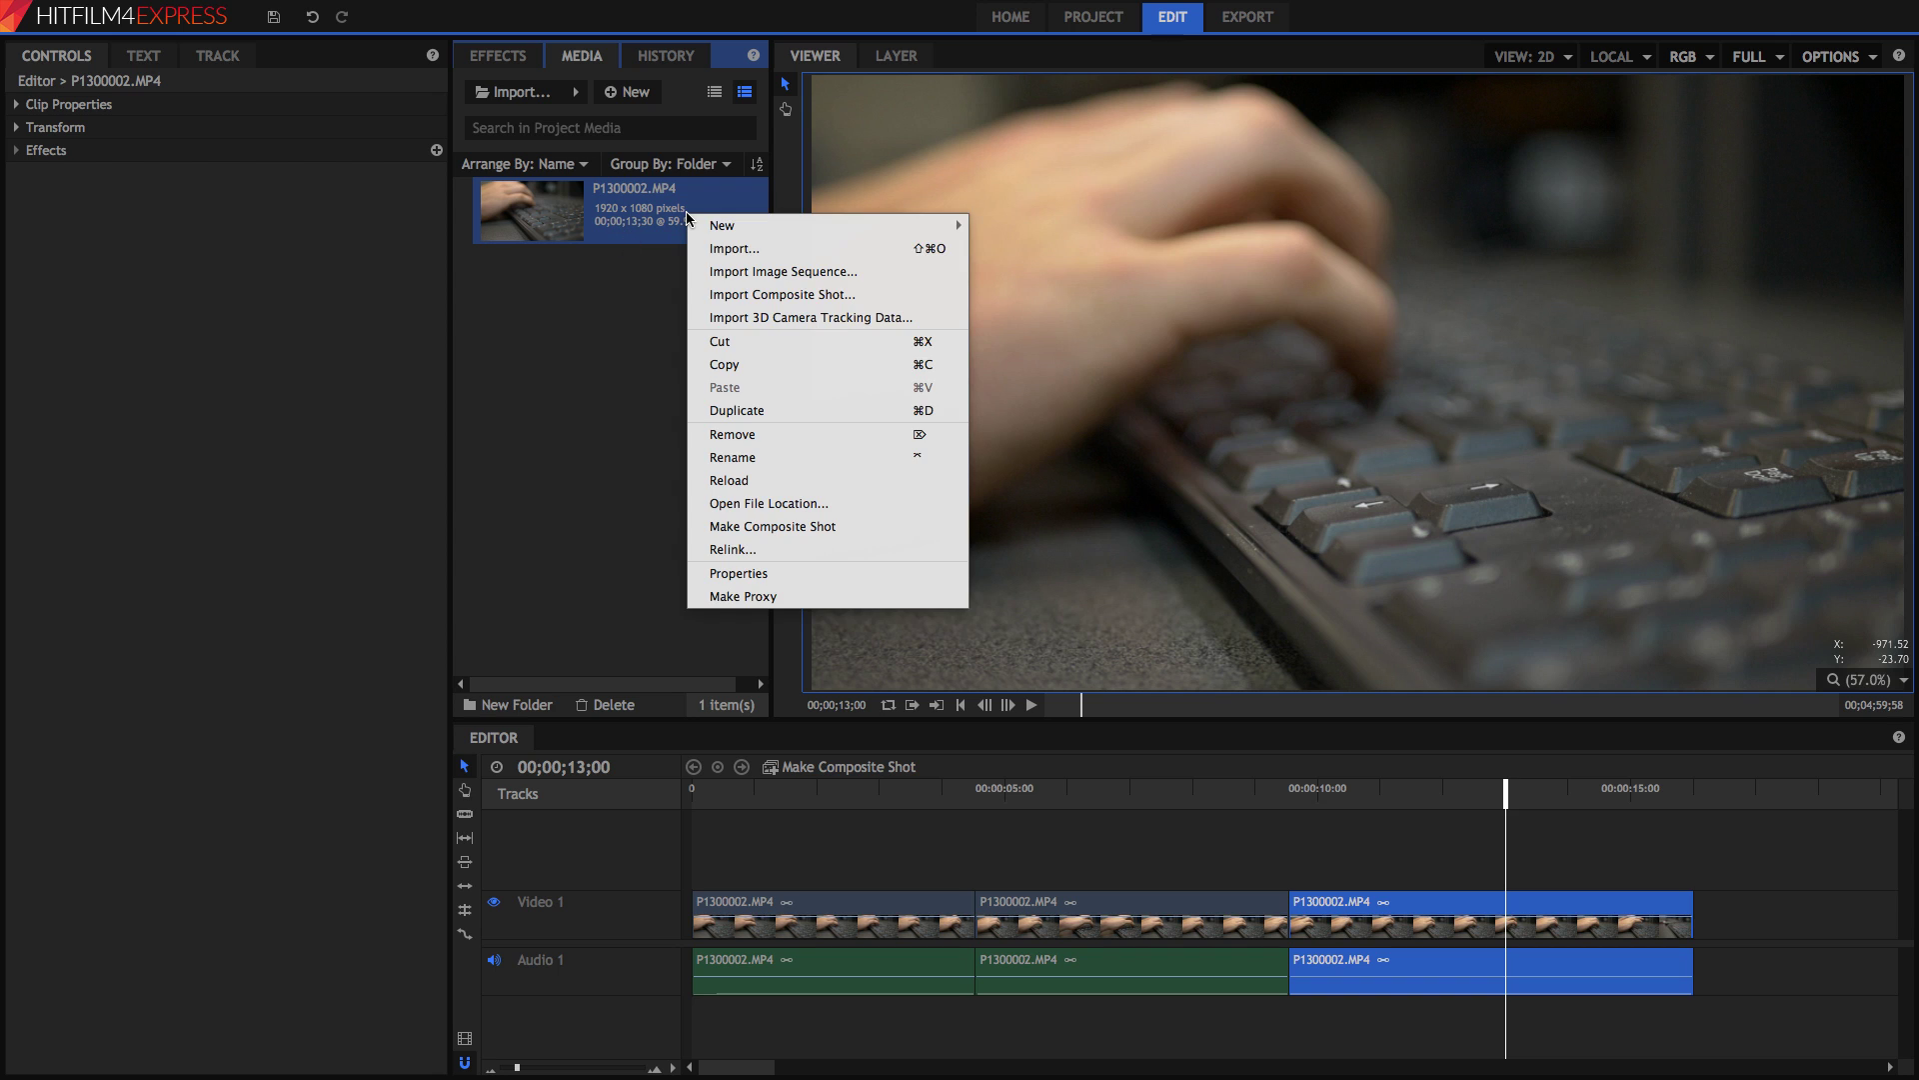
{"action": "left_click", "coordinate": [758, 528]}
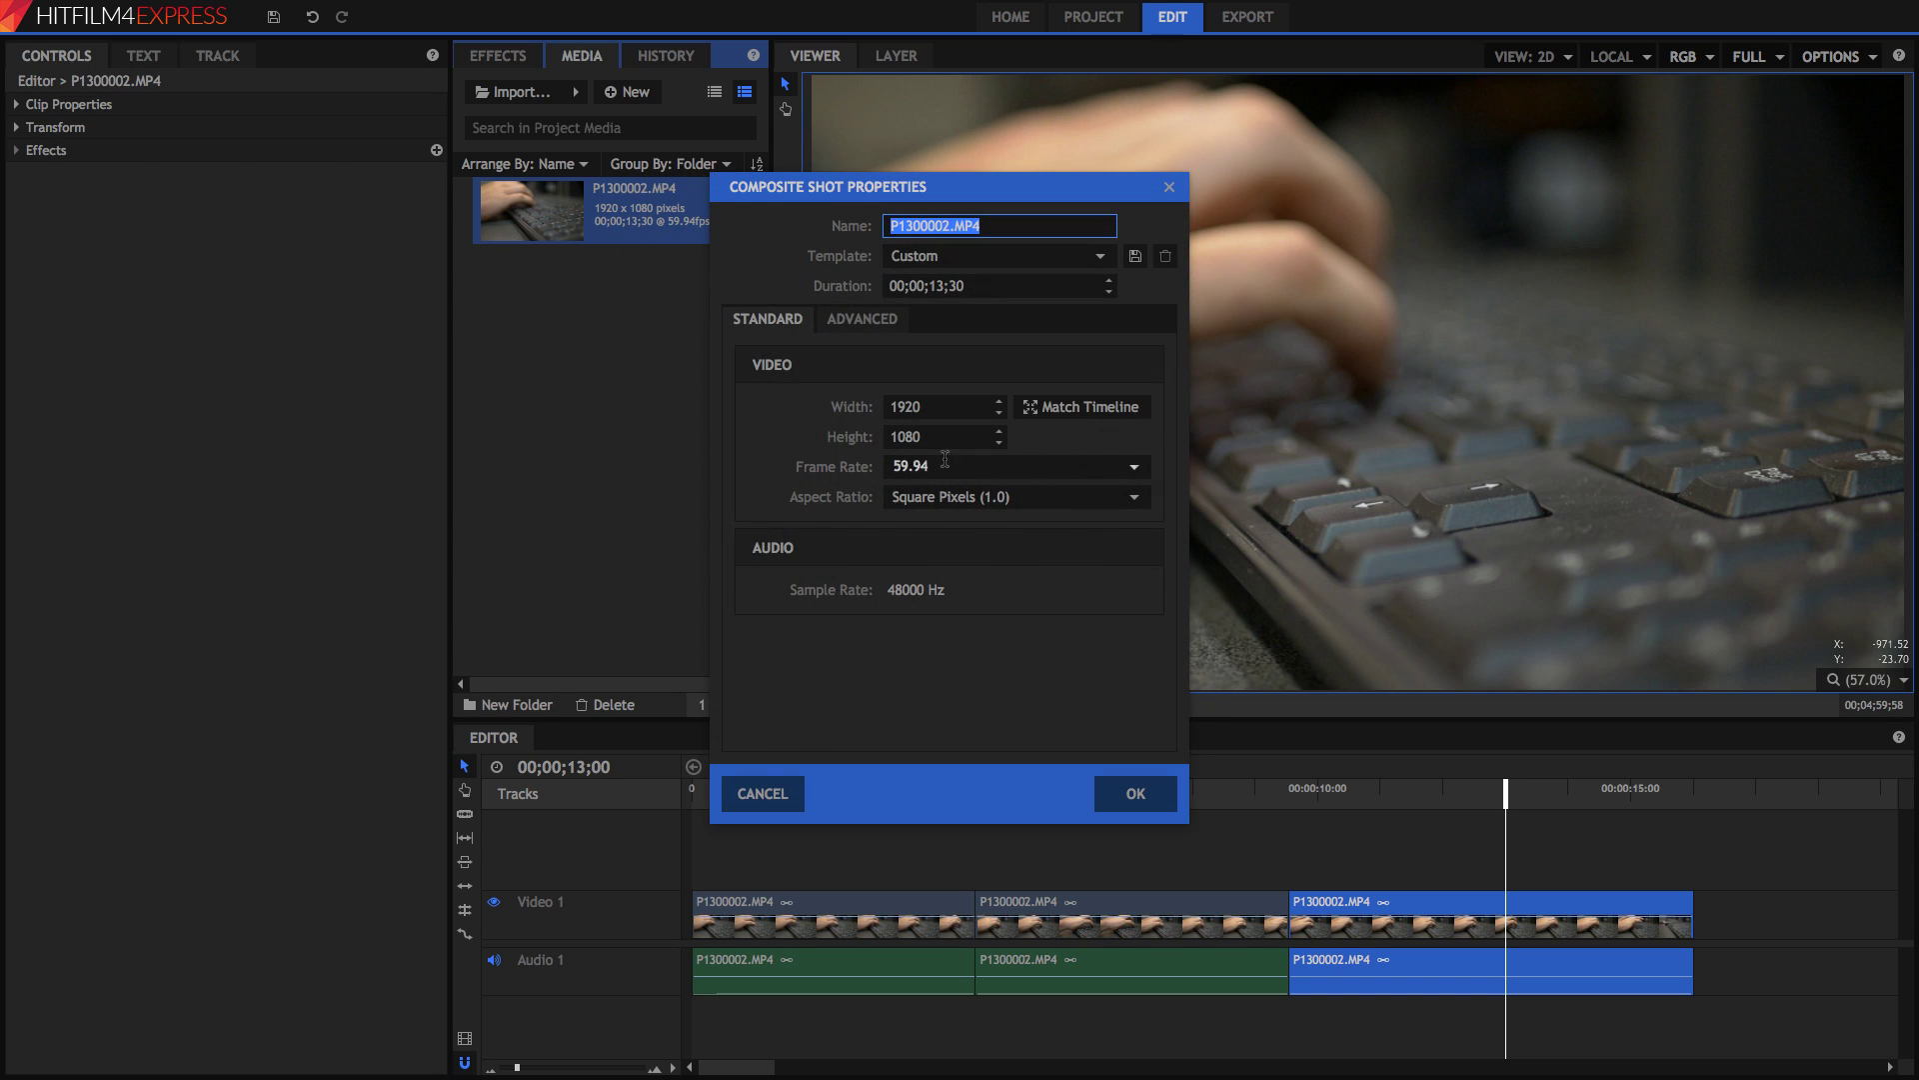
{"action": "left_click", "coordinate": [1159, 802]}
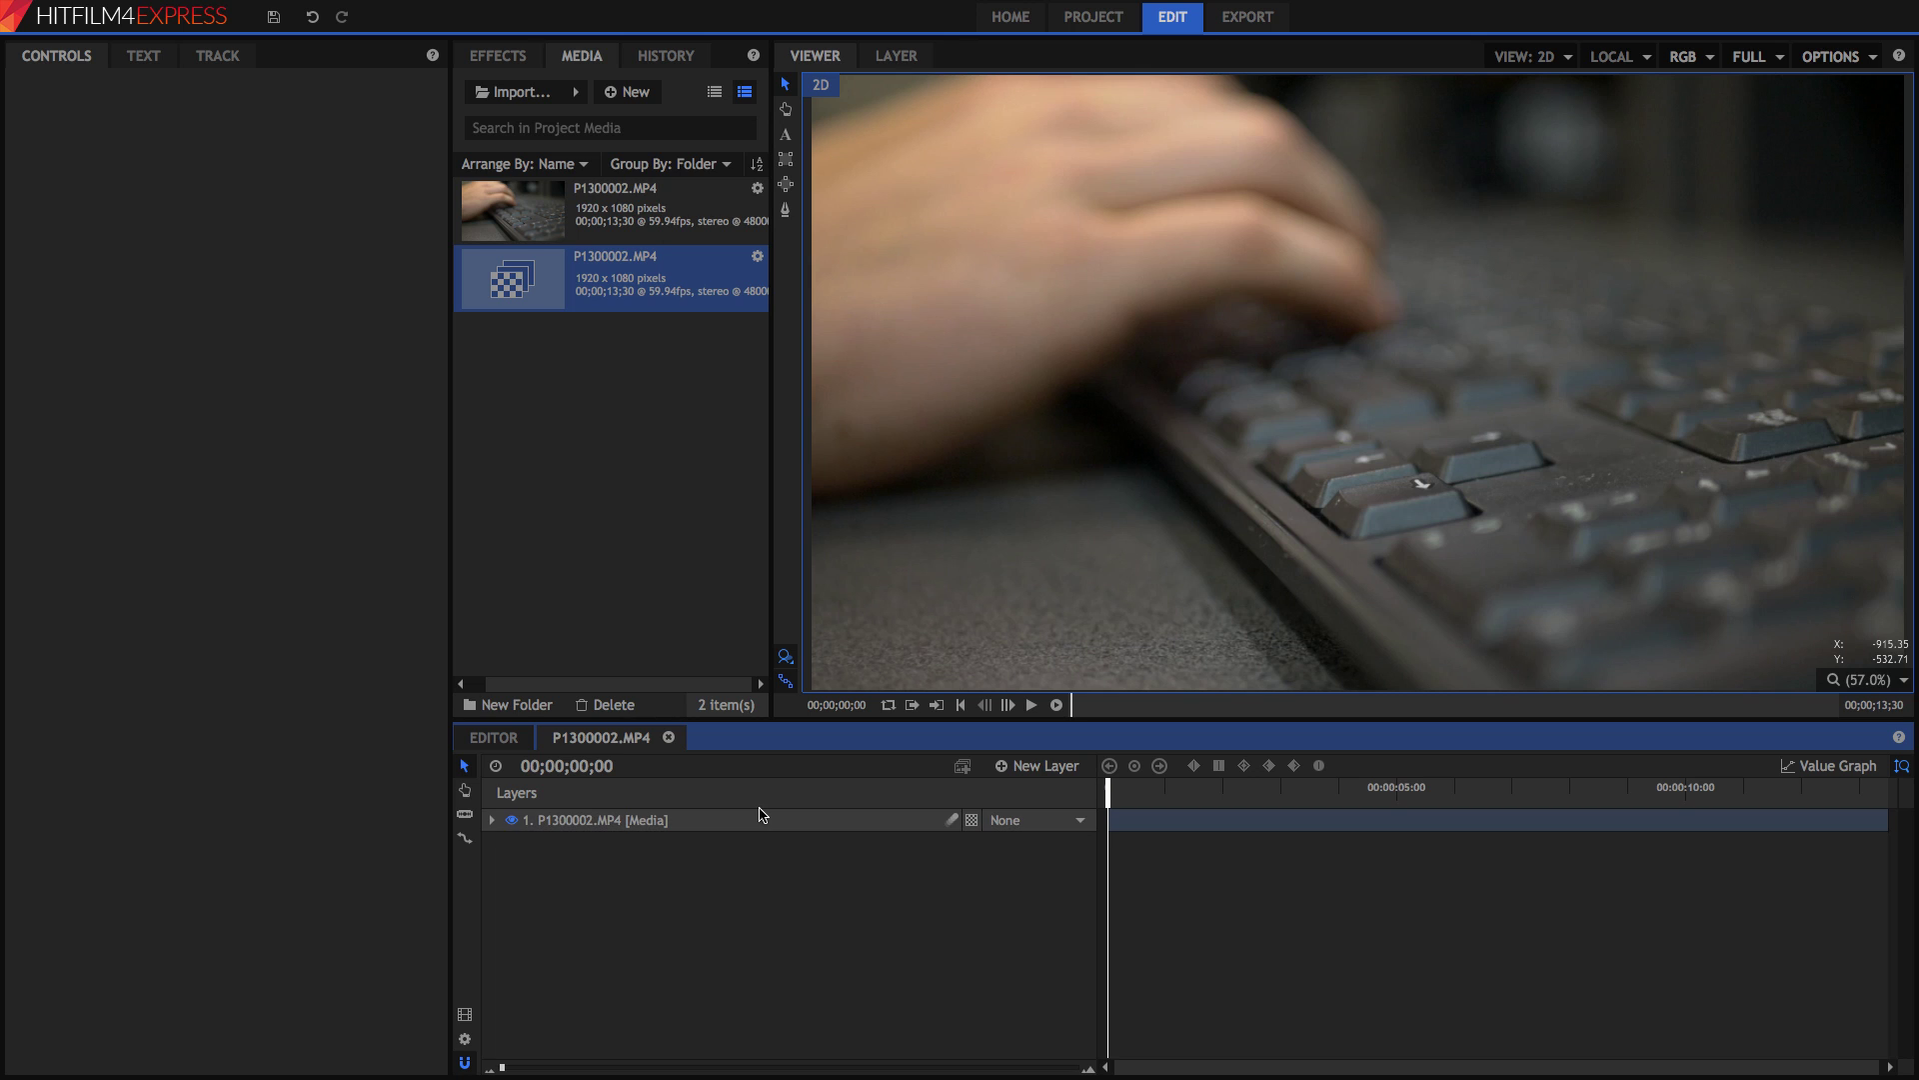
Search the effects for 'speed' and apply Speed to the P1300002.MP4 layer.
{"action": "left_click", "coordinate": [525, 57]}
{"action": "left_click", "coordinate": [561, 95]}
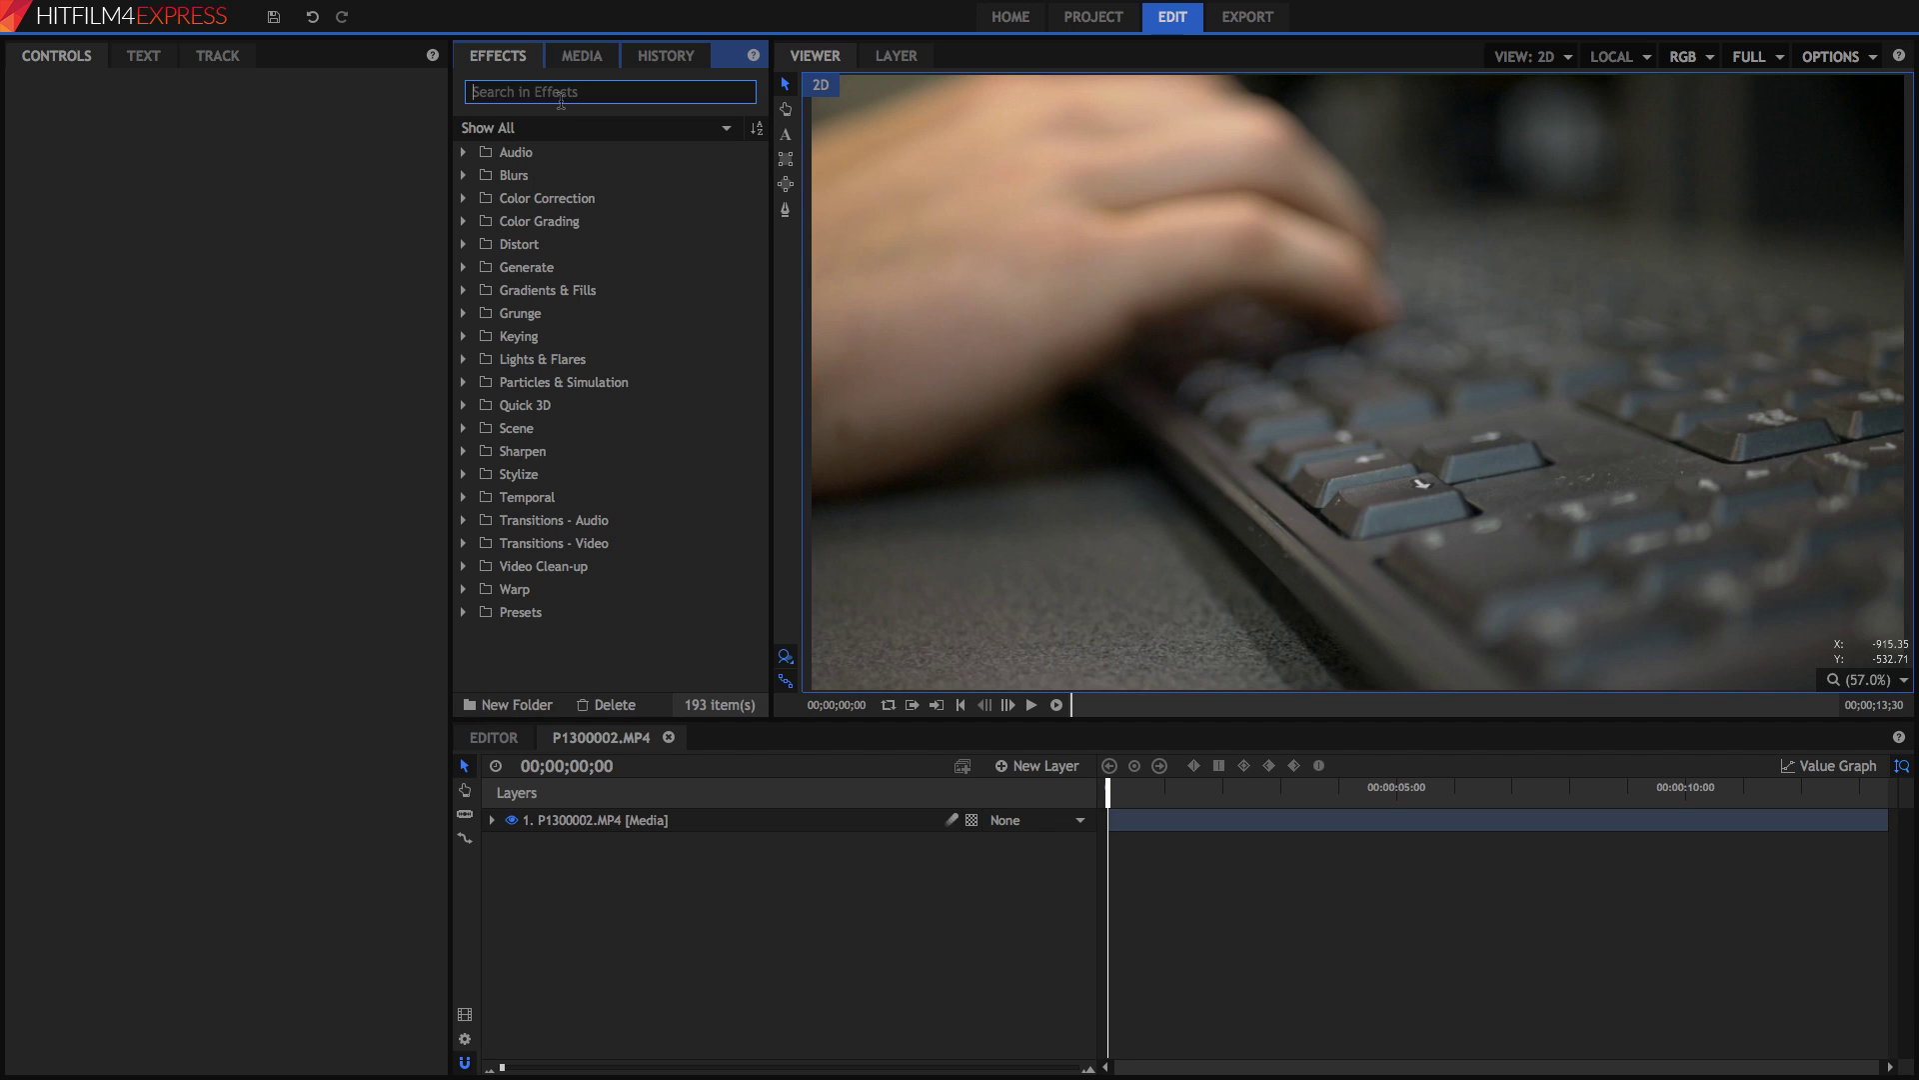
{"action": "type", "text": "speed"}
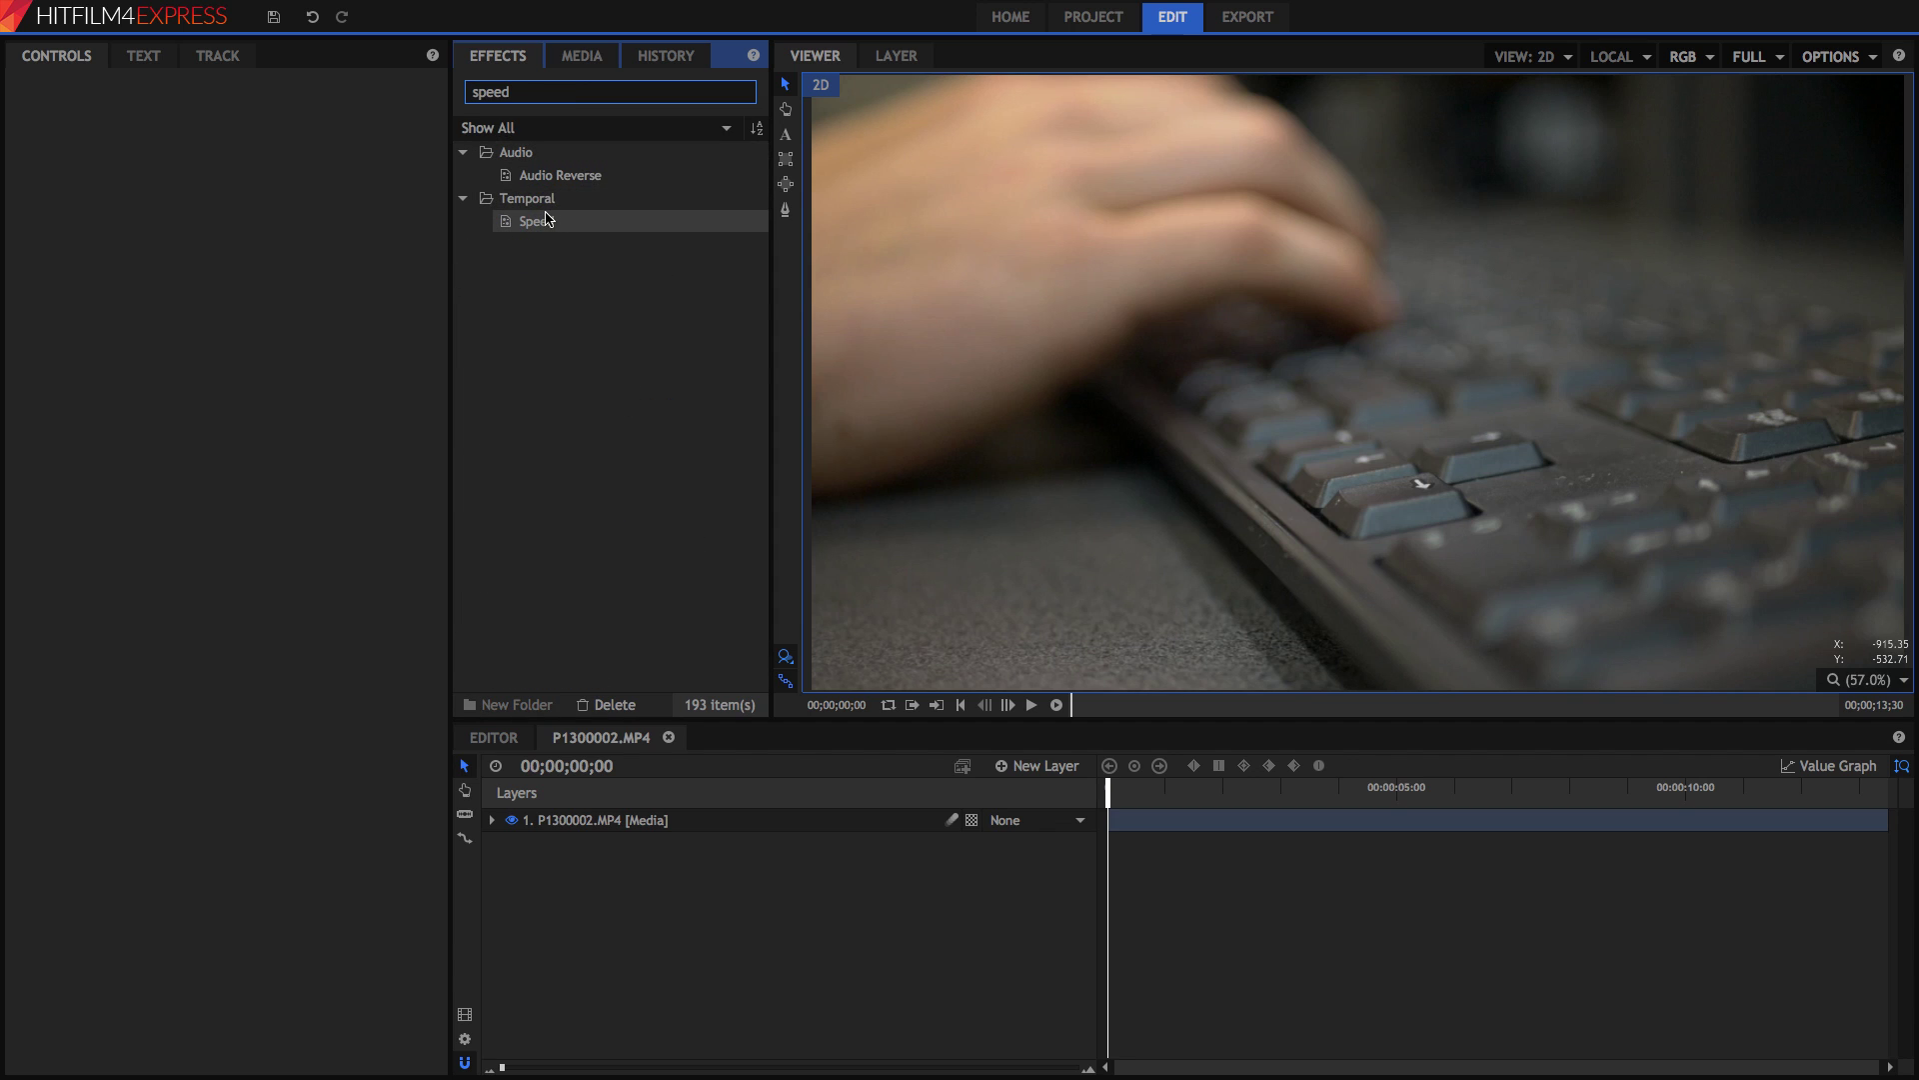
{"action": "left_click_drag", "start_coordinate": [546, 219], "coordinate": [640, 825]}
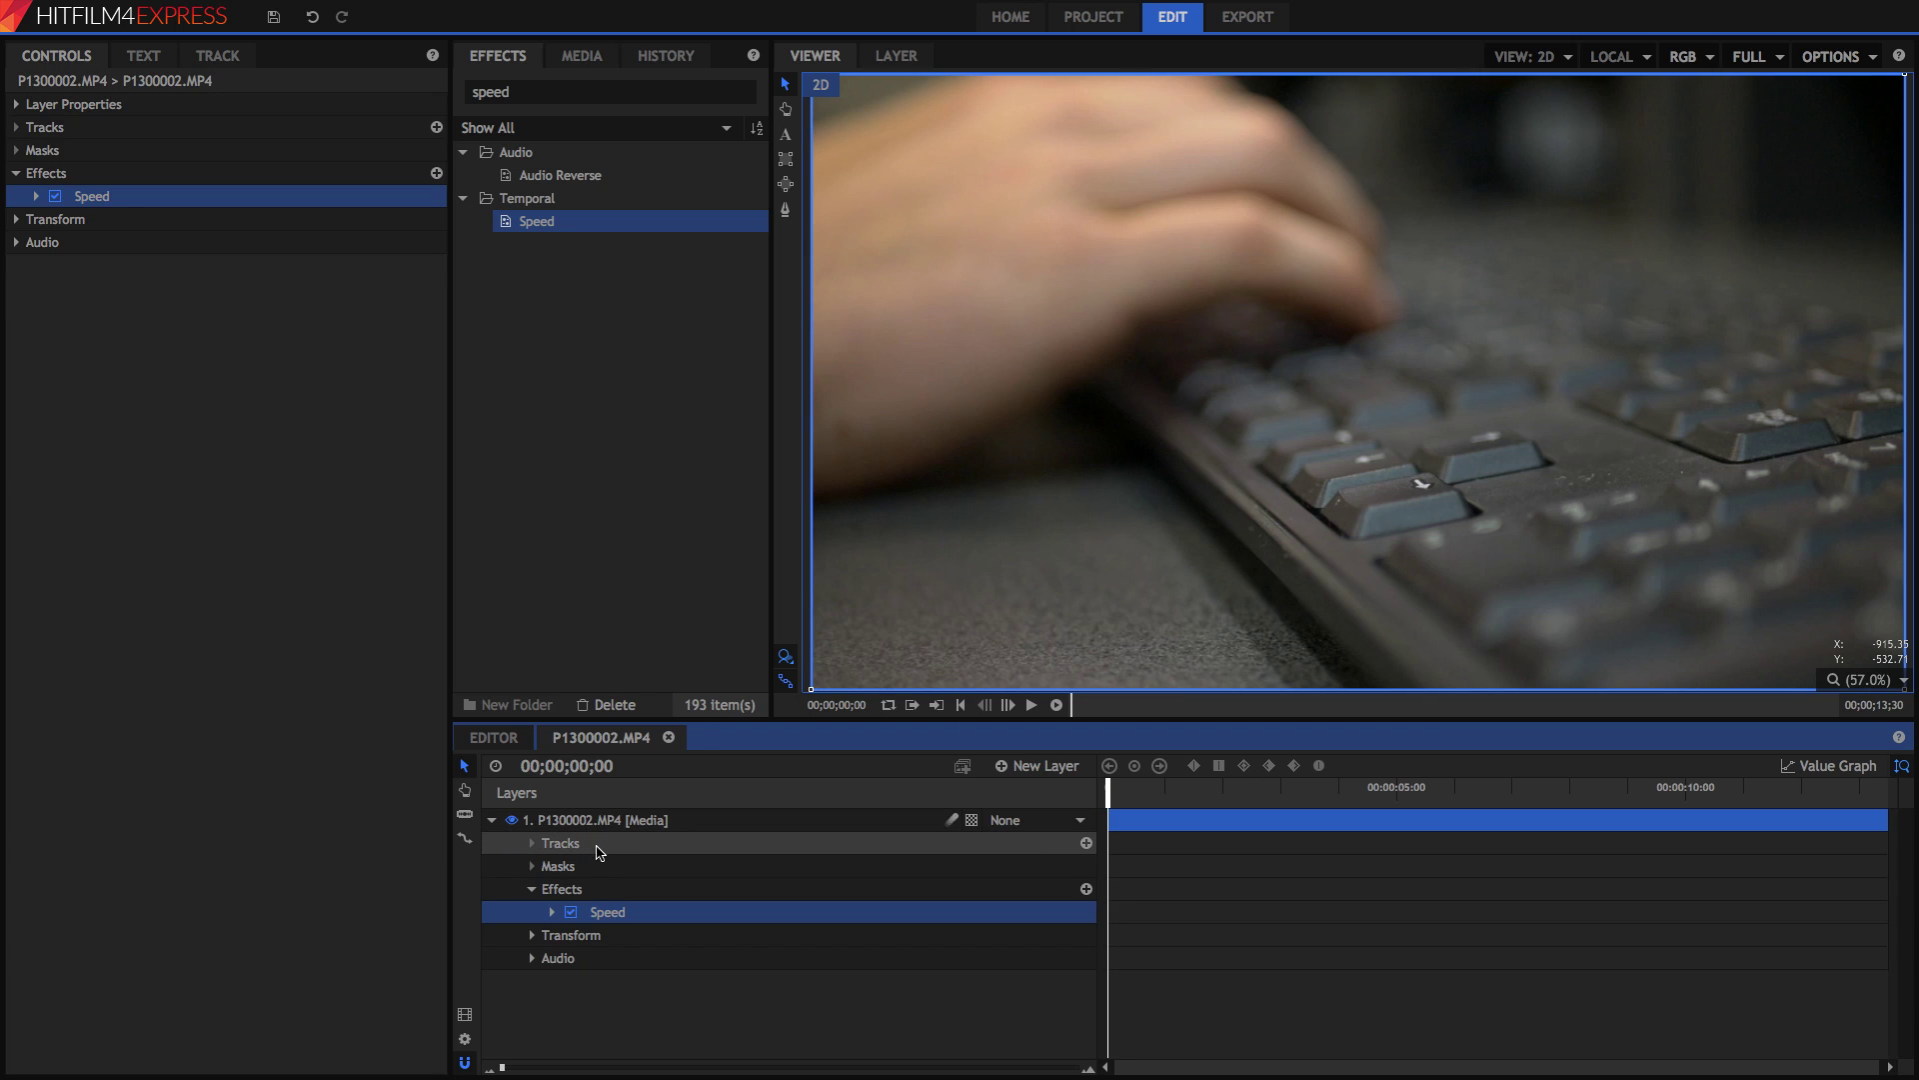
Expand the layer's Speed effect to show the Speed property at 1.00.
{"action": "left_click", "coordinate": [45, 175]}
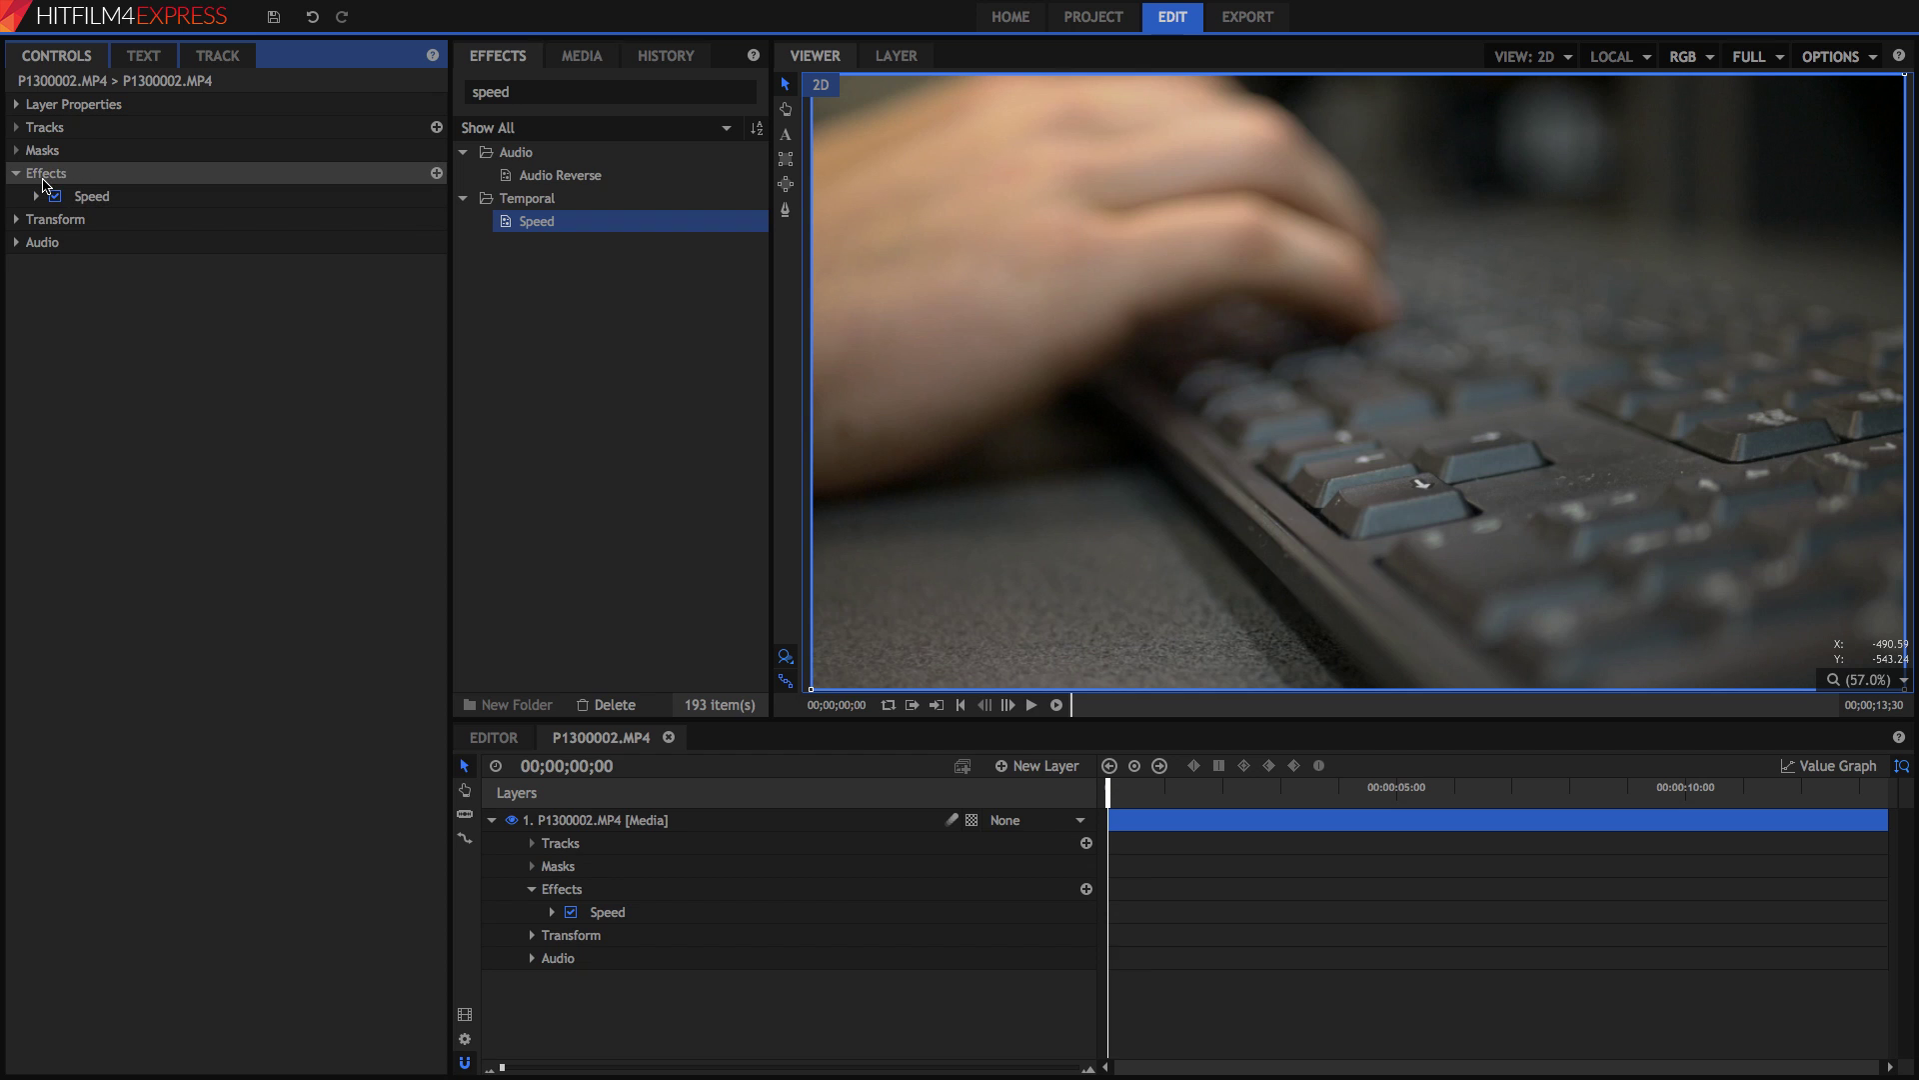
{"action": "left_click", "coordinate": [31, 206]}
{"action": "left_click", "coordinate": [36, 197]}
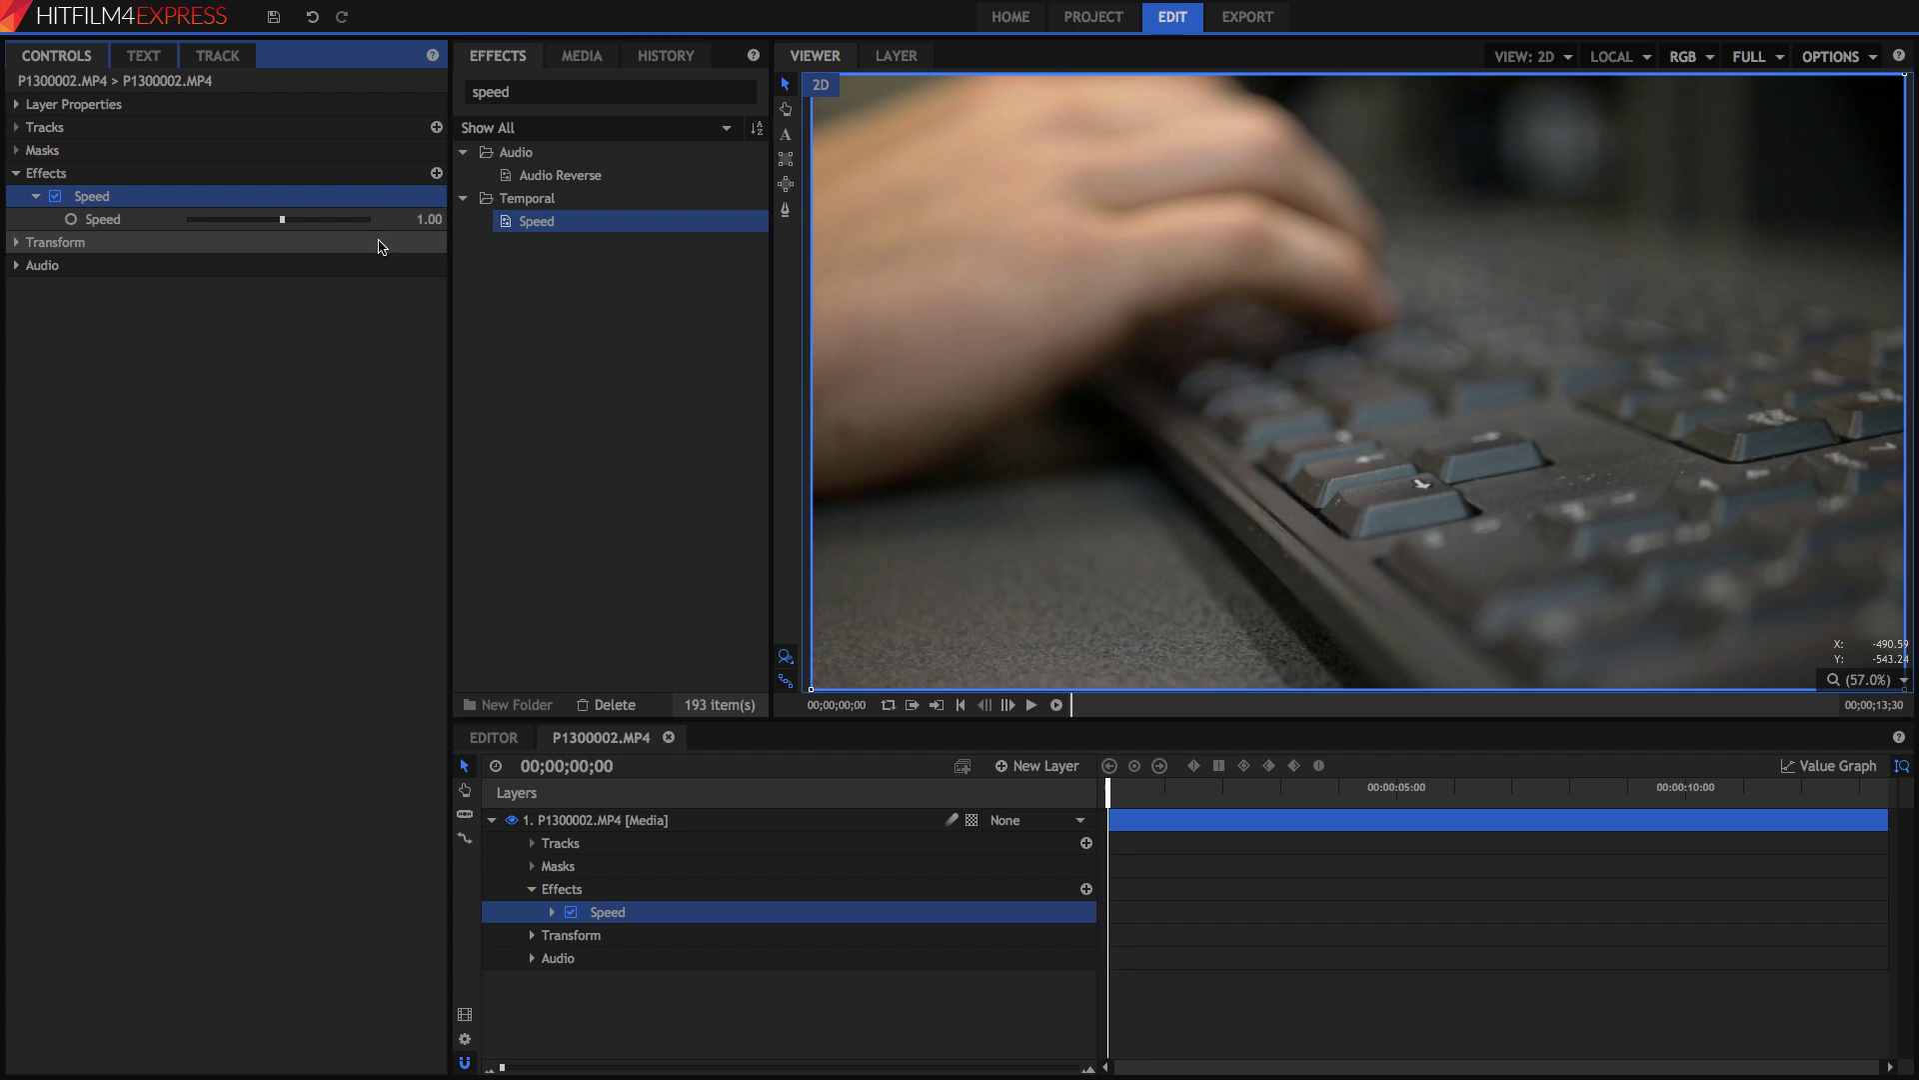
{"action": "left_click", "coordinate": [490, 820]}
{"action": "left_click", "coordinate": [490, 820]}
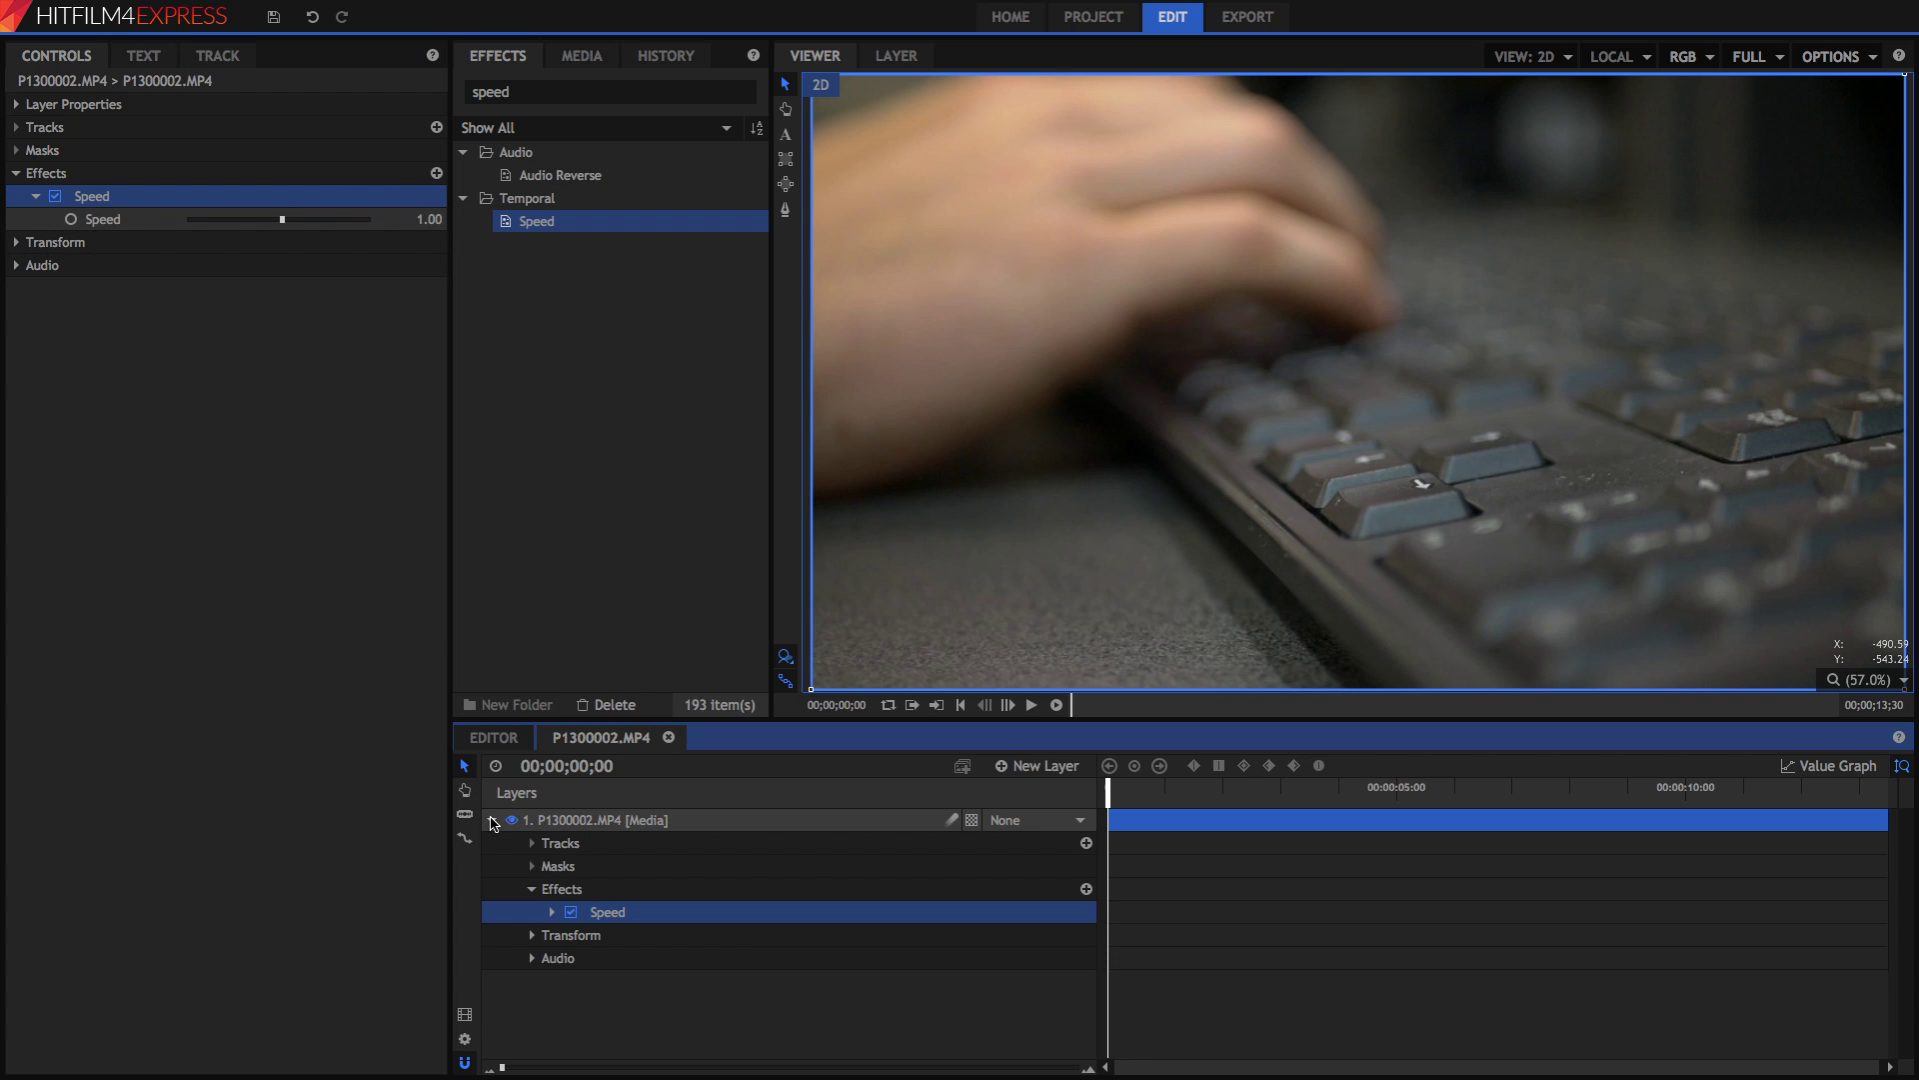
{"action": "left_click", "coordinate": [553, 913]}
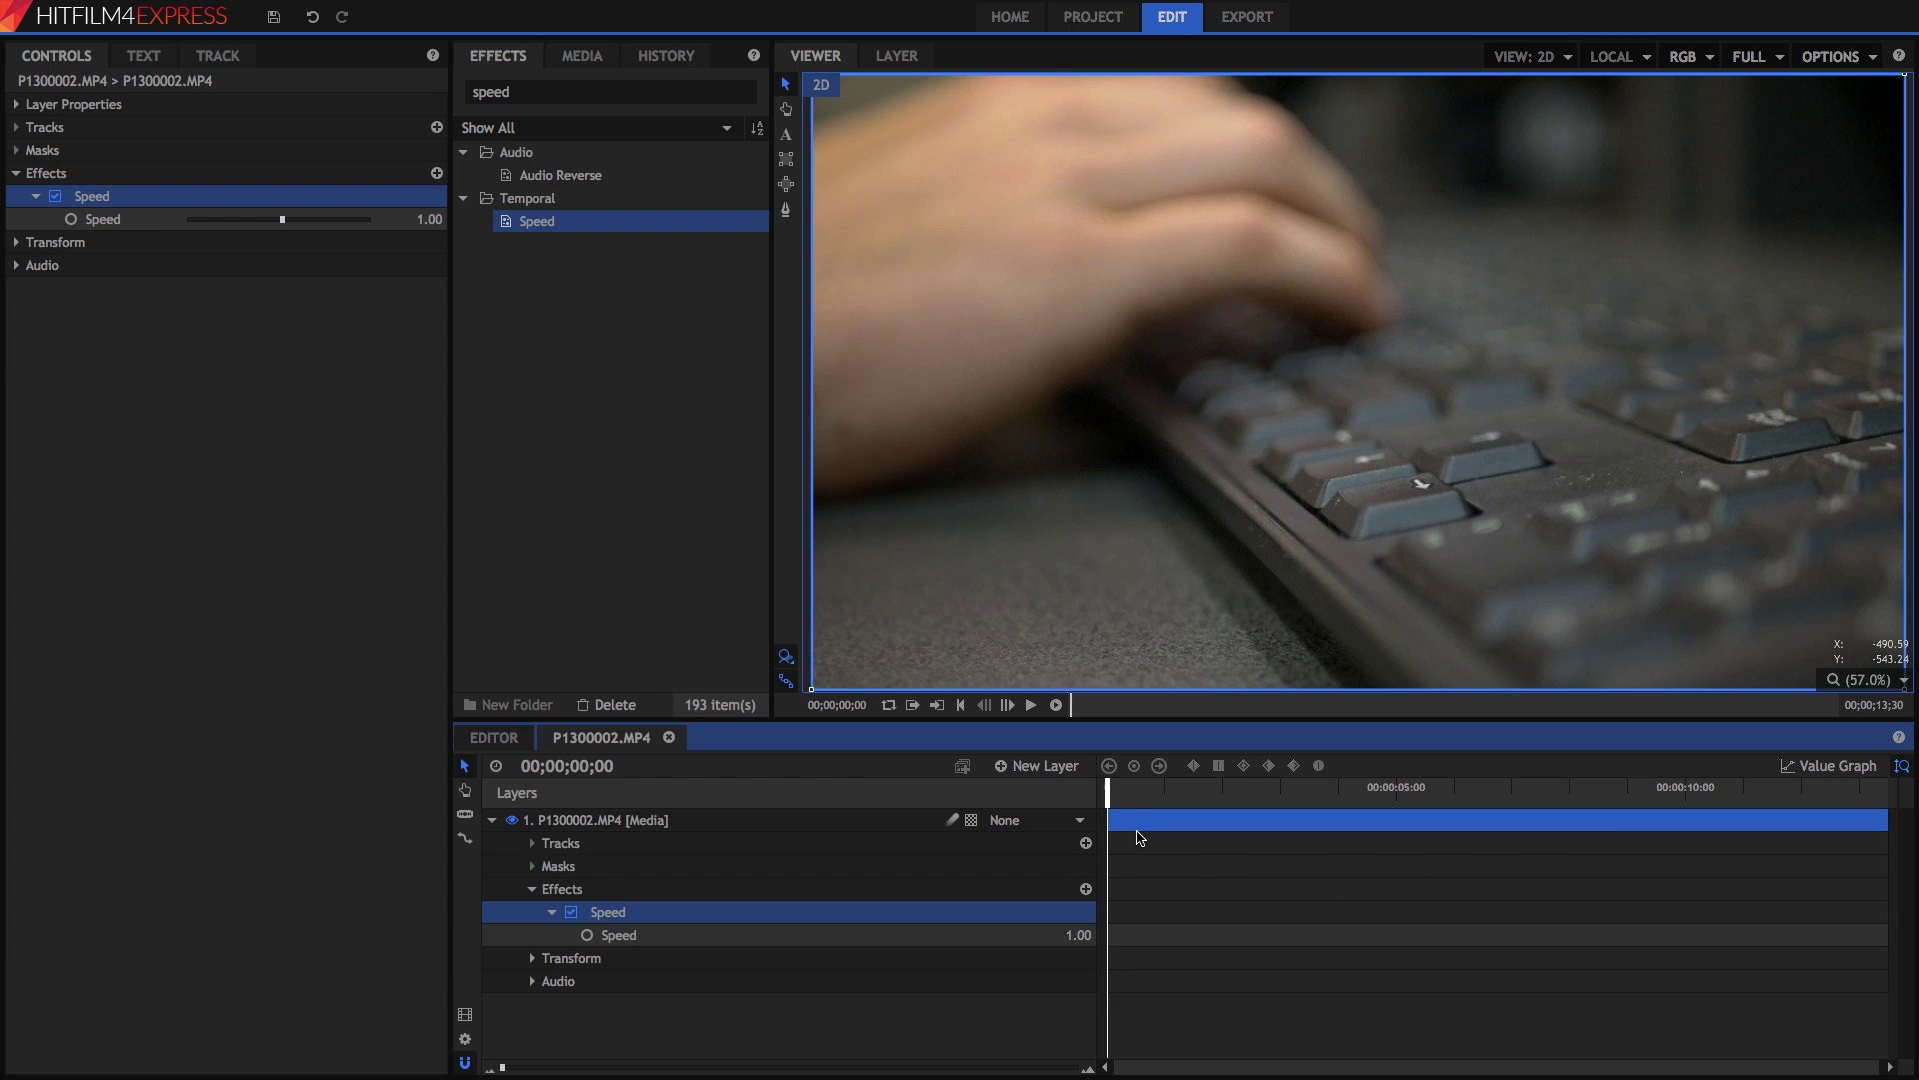
Keyframe Speed at 1.00 at 02;44 and 0.25 at 03;36.
{"action": "left_click", "coordinate": [1265, 789]}
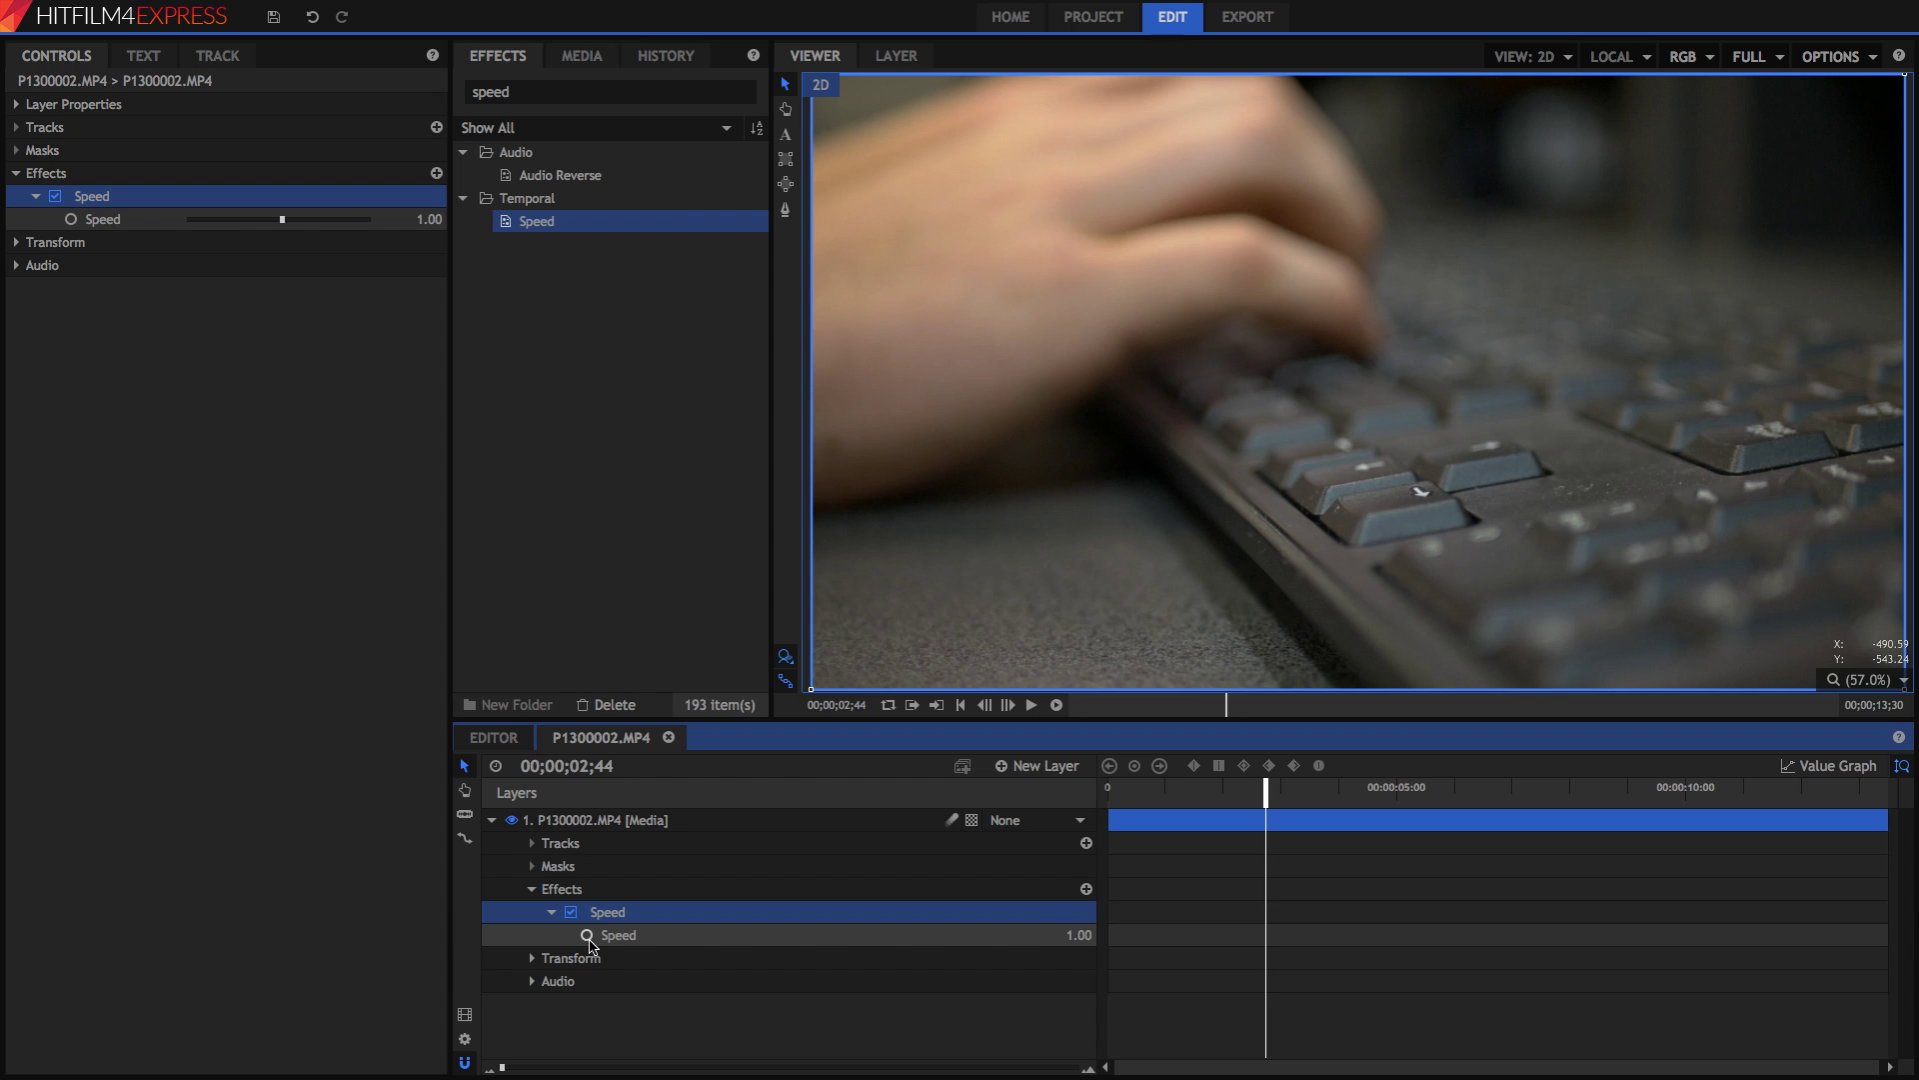
{"action": "left_click", "coordinate": [588, 936]}
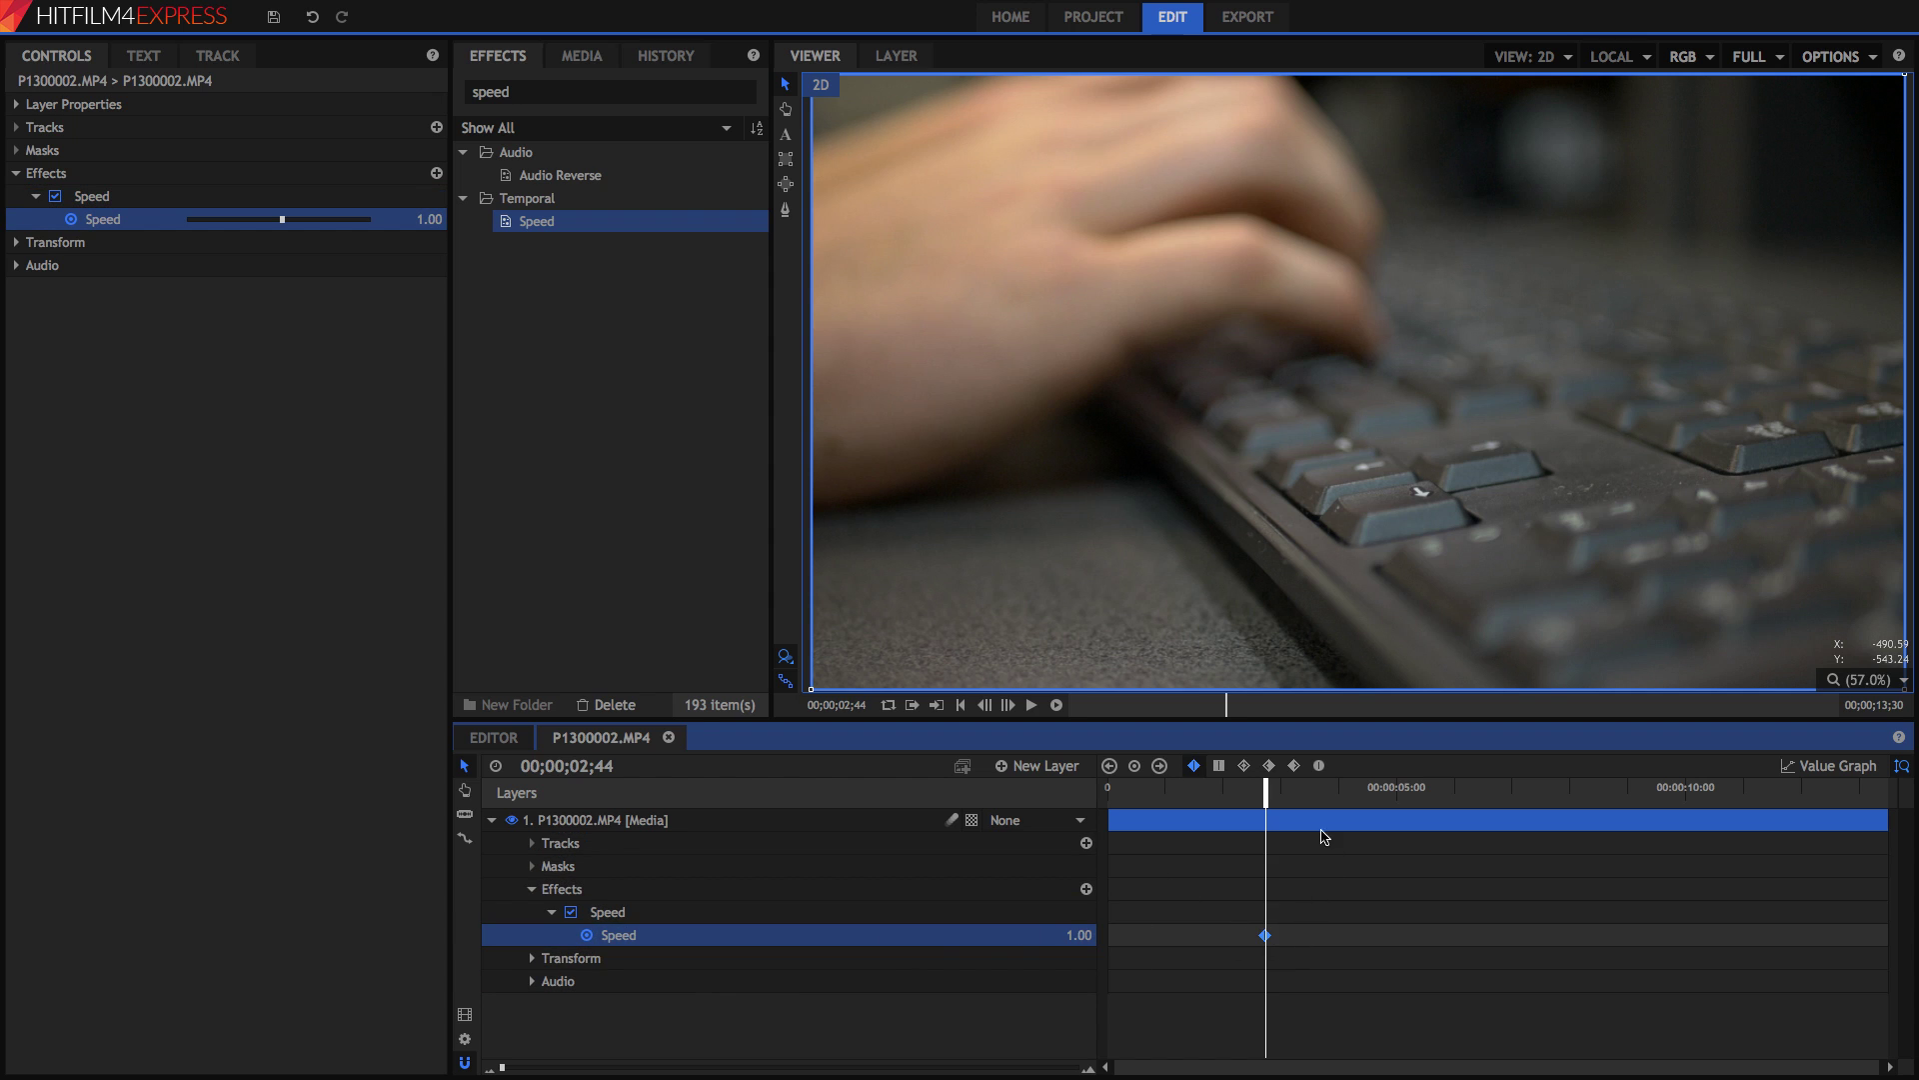
{"action": "left_click", "coordinate": [1316, 788]}
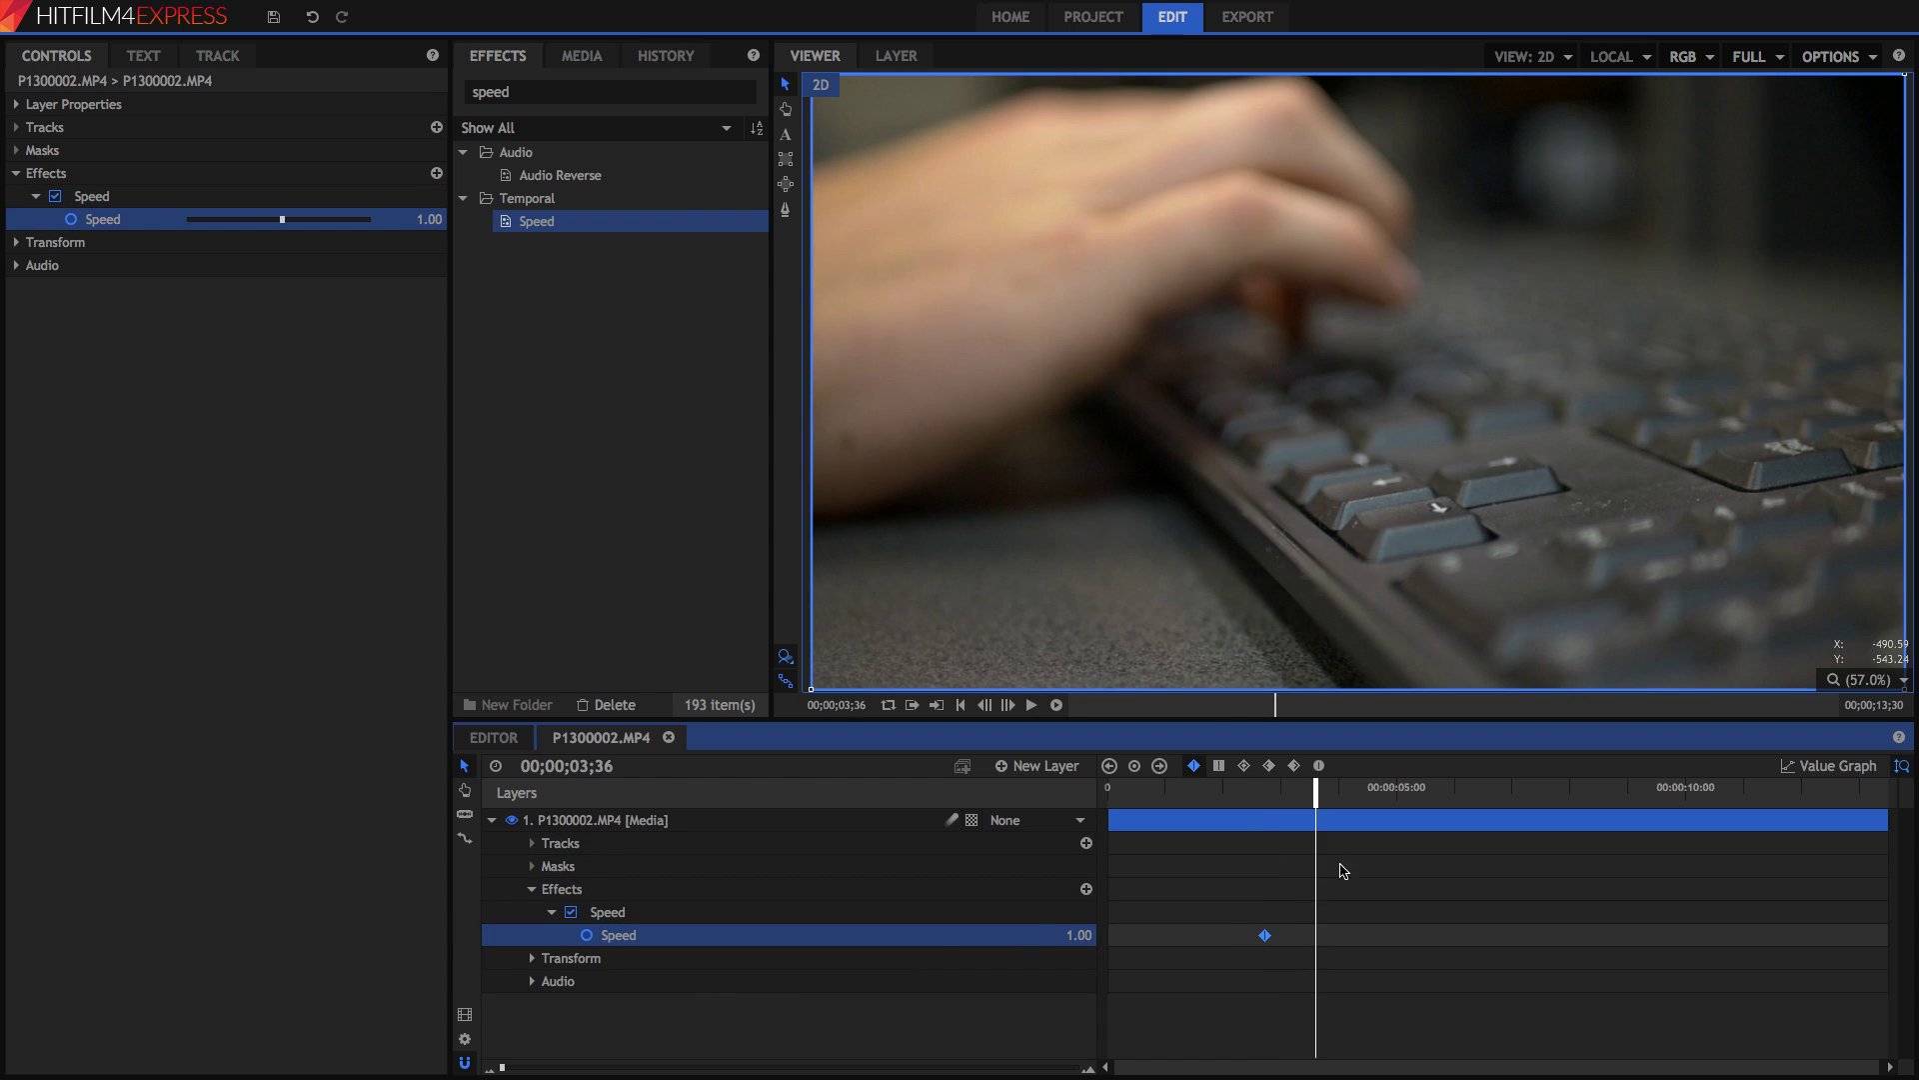
{"action": "left_click", "coordinate": [1074, 935]}
{"action": "key", "text": "BackSpace"}
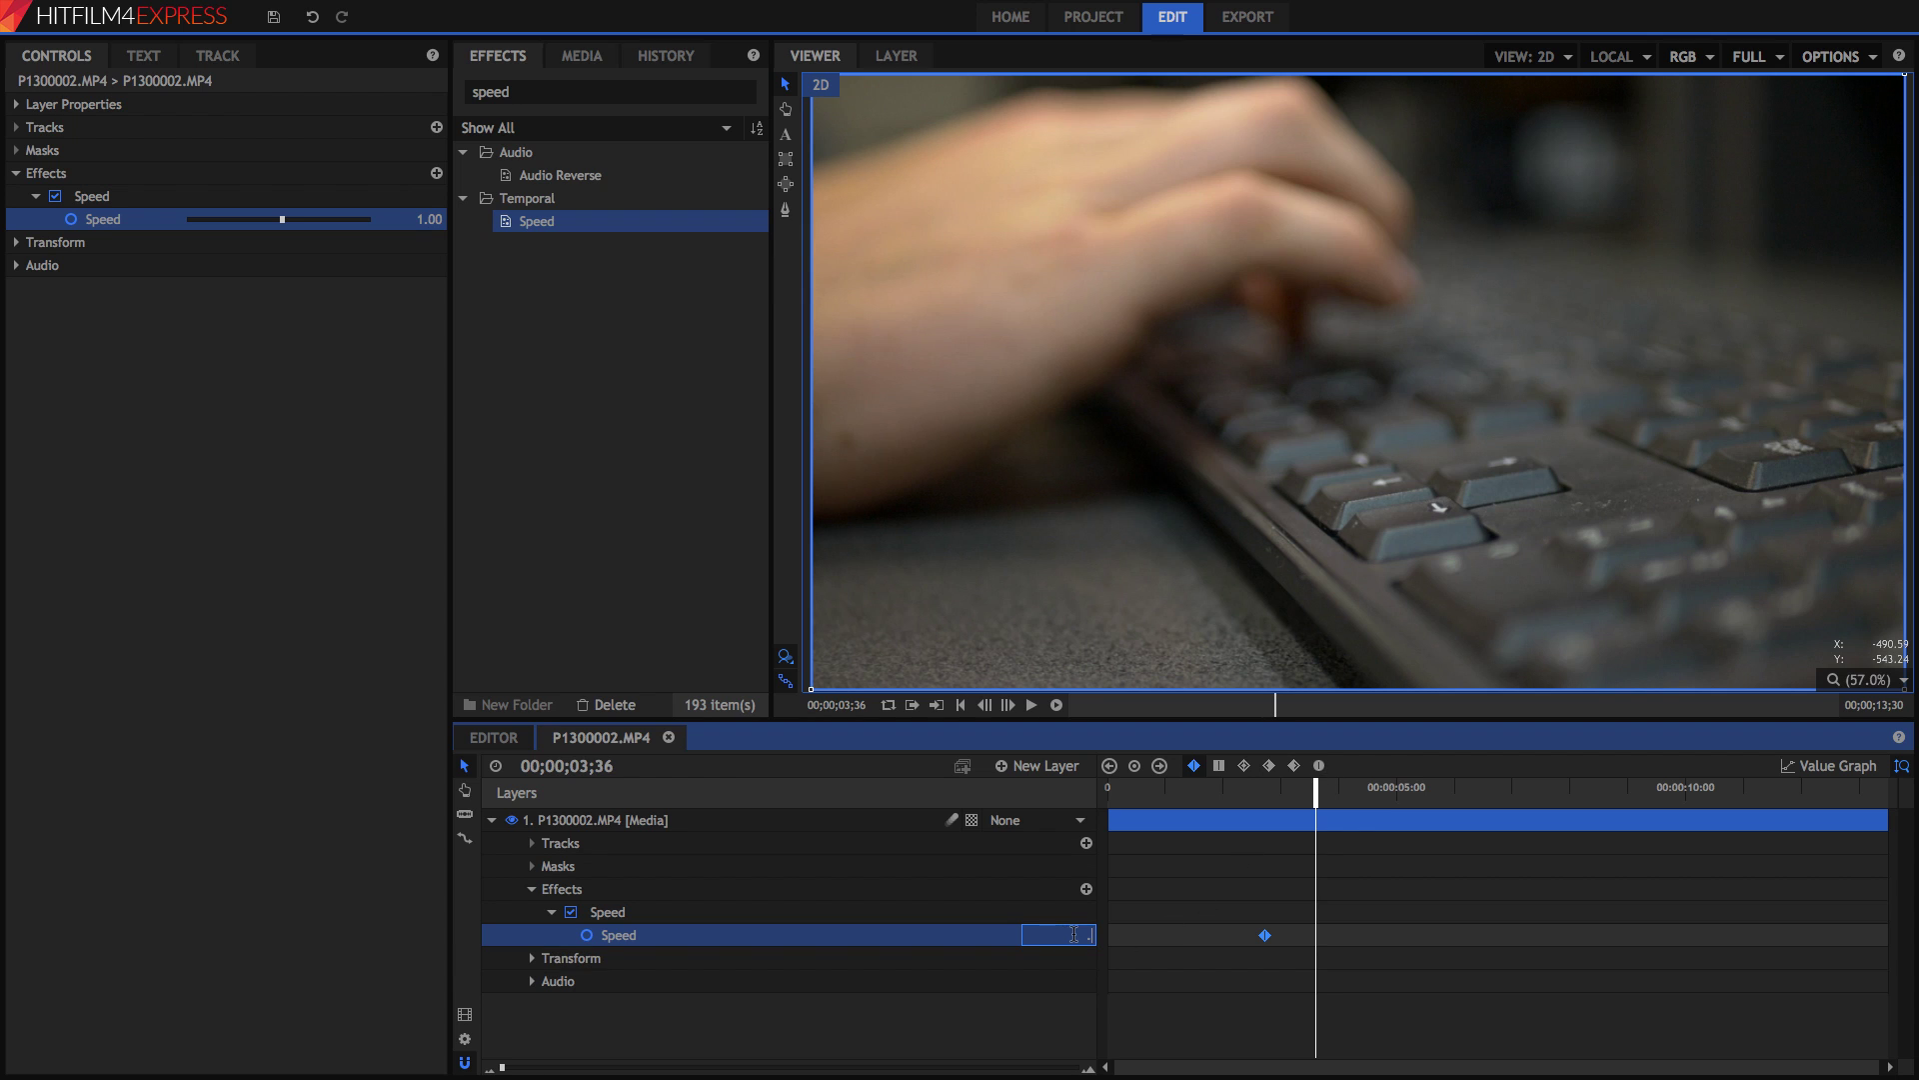
{"action": "key", "text": "Return"}
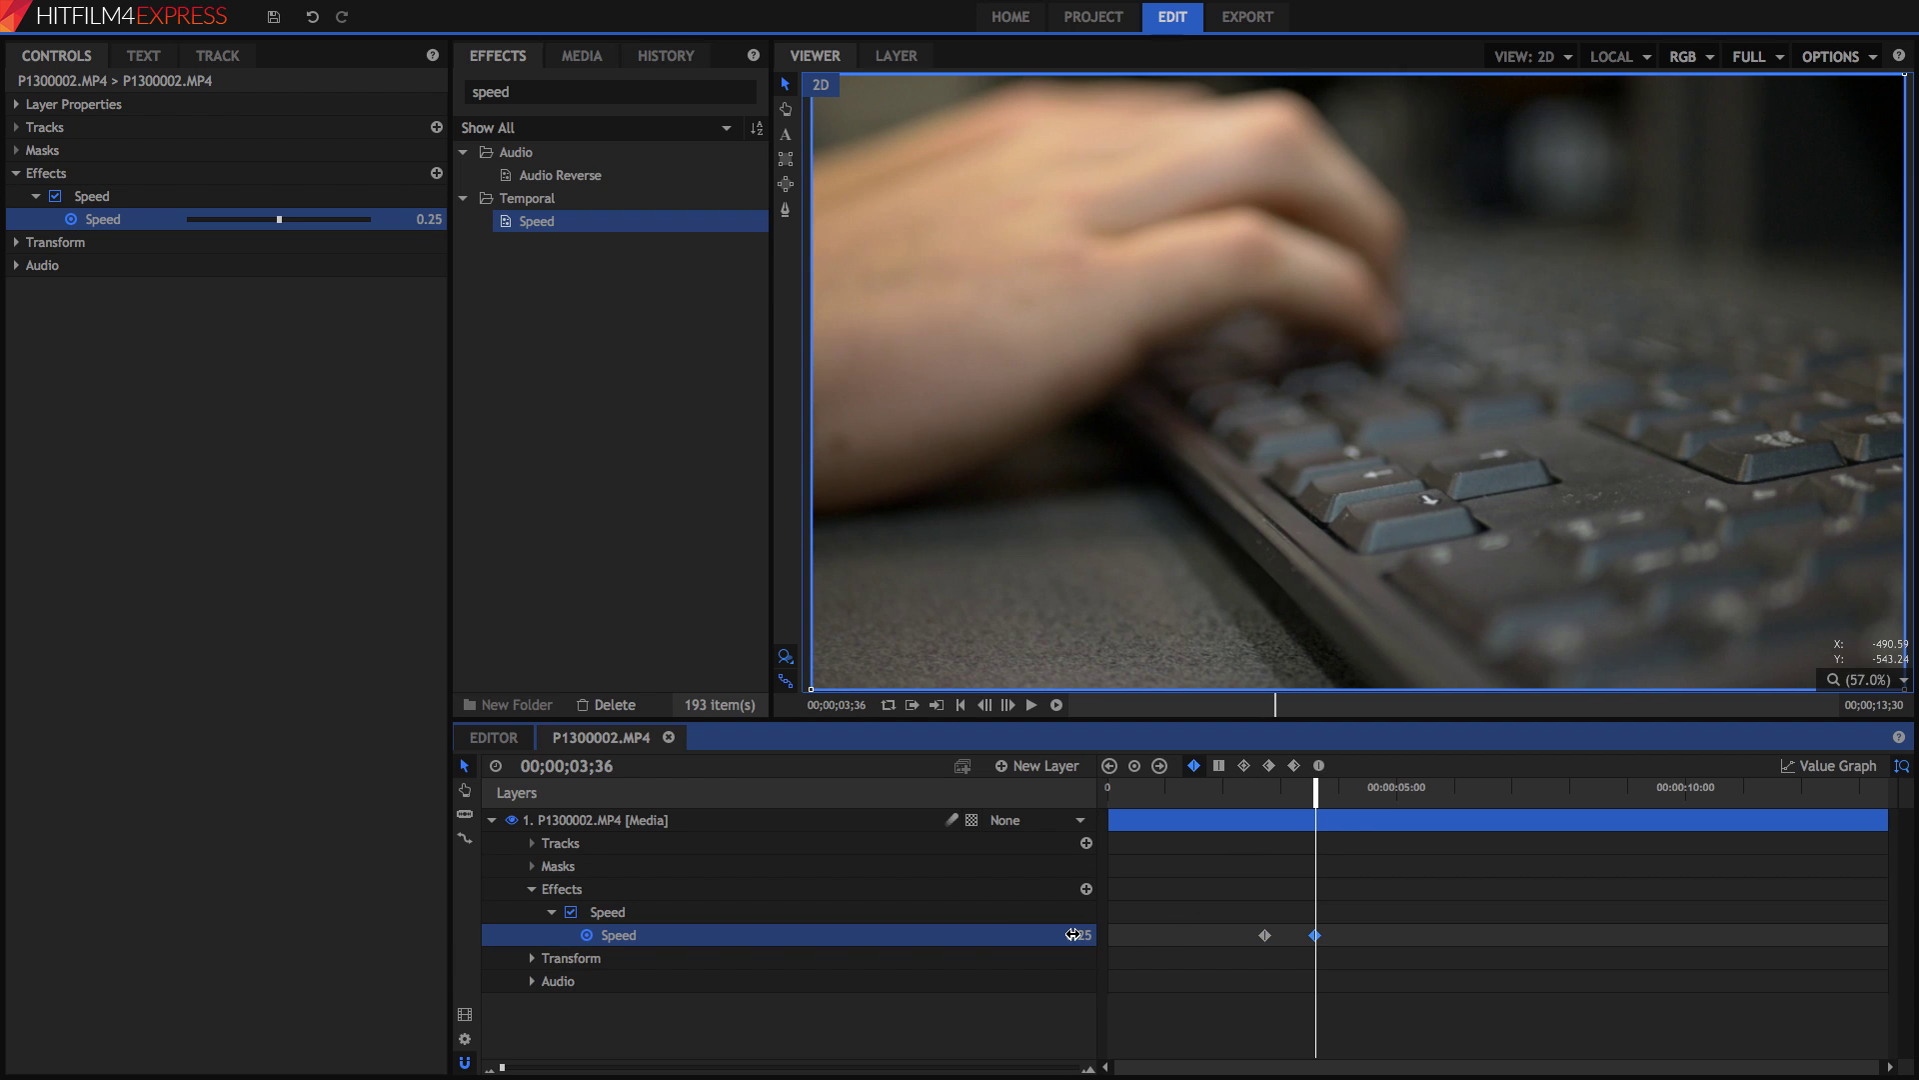
Add Speed keyframes of 0.25 at 04;59 and 1.00 at 05;45, then return to the start.
{"action": "left_click", "coordinate": [1398, 795]}
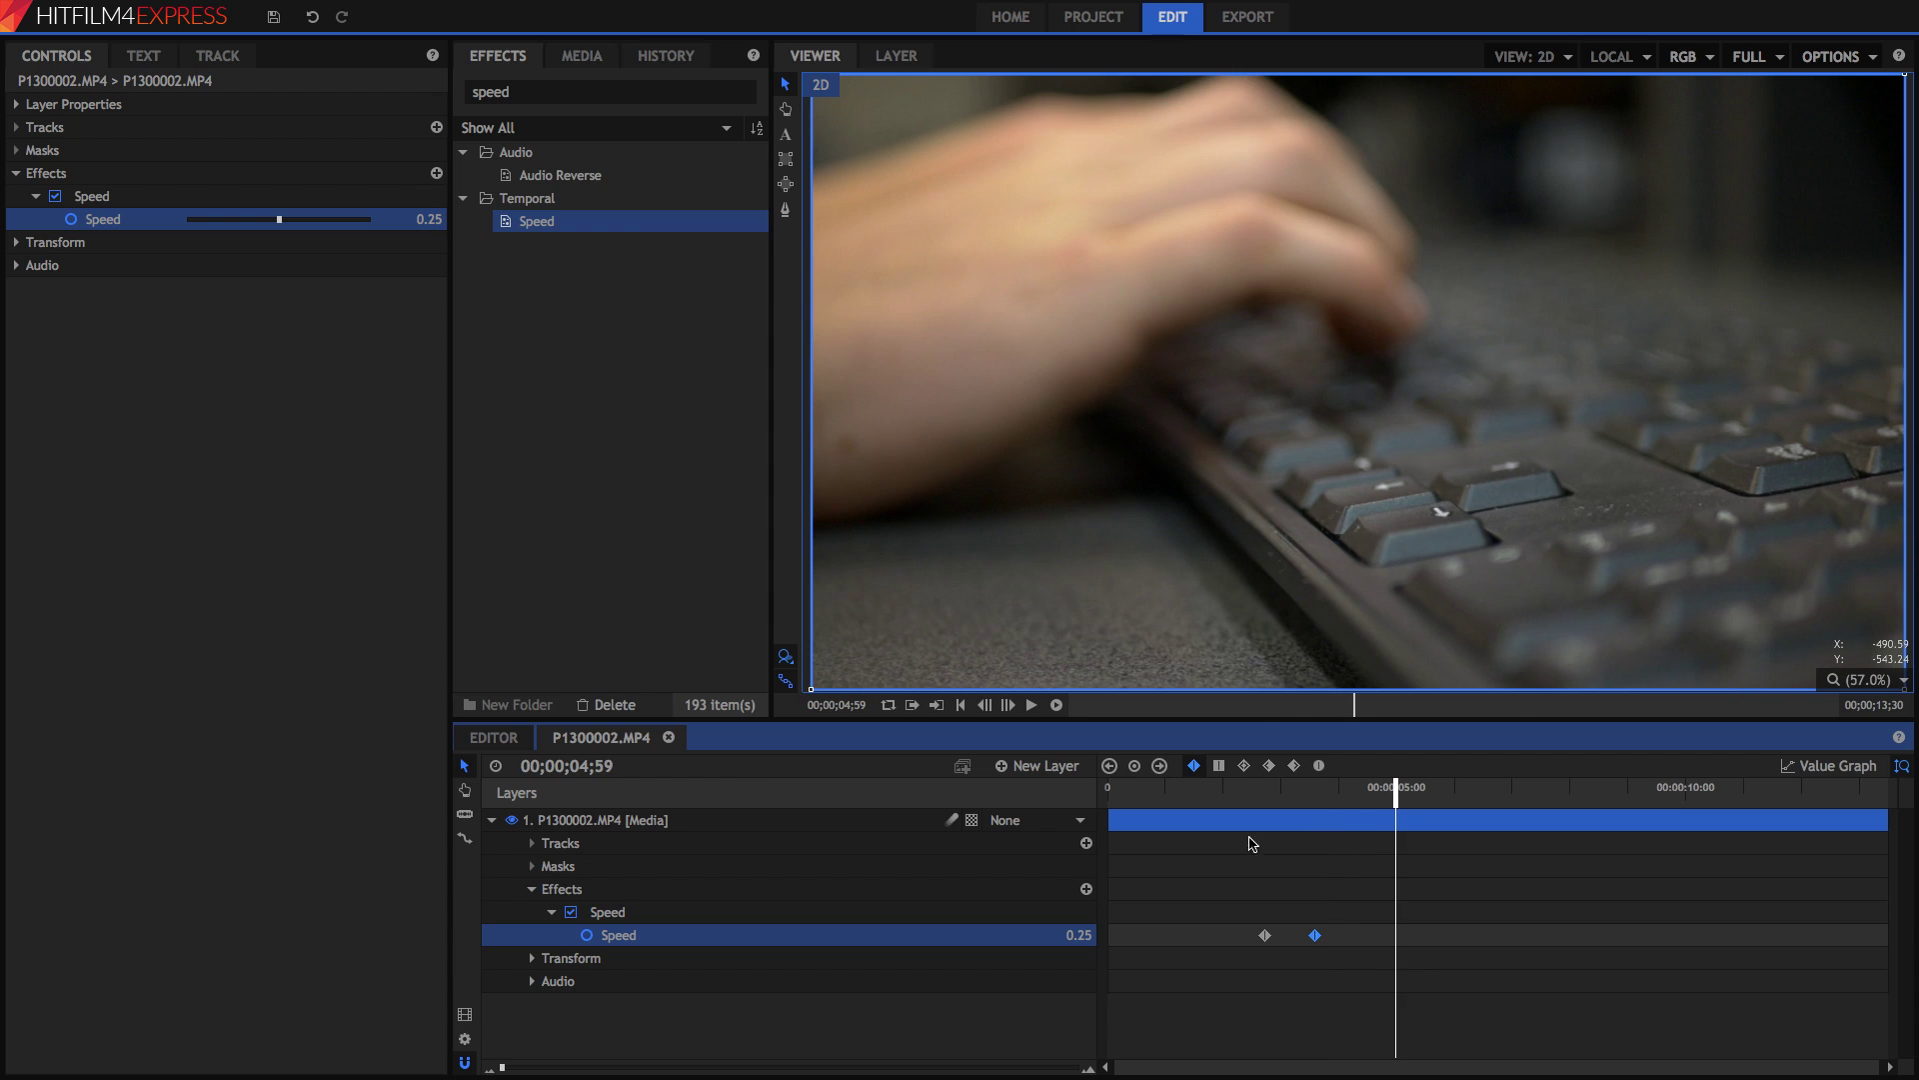
{"action": "left_click", "coordinate": [1070, 935]}
{"action": "key", "text": "Return"}
{"action": "left_click_drag", "start_coordinate": [1404, 803], "coordinate": [1441, 795]}
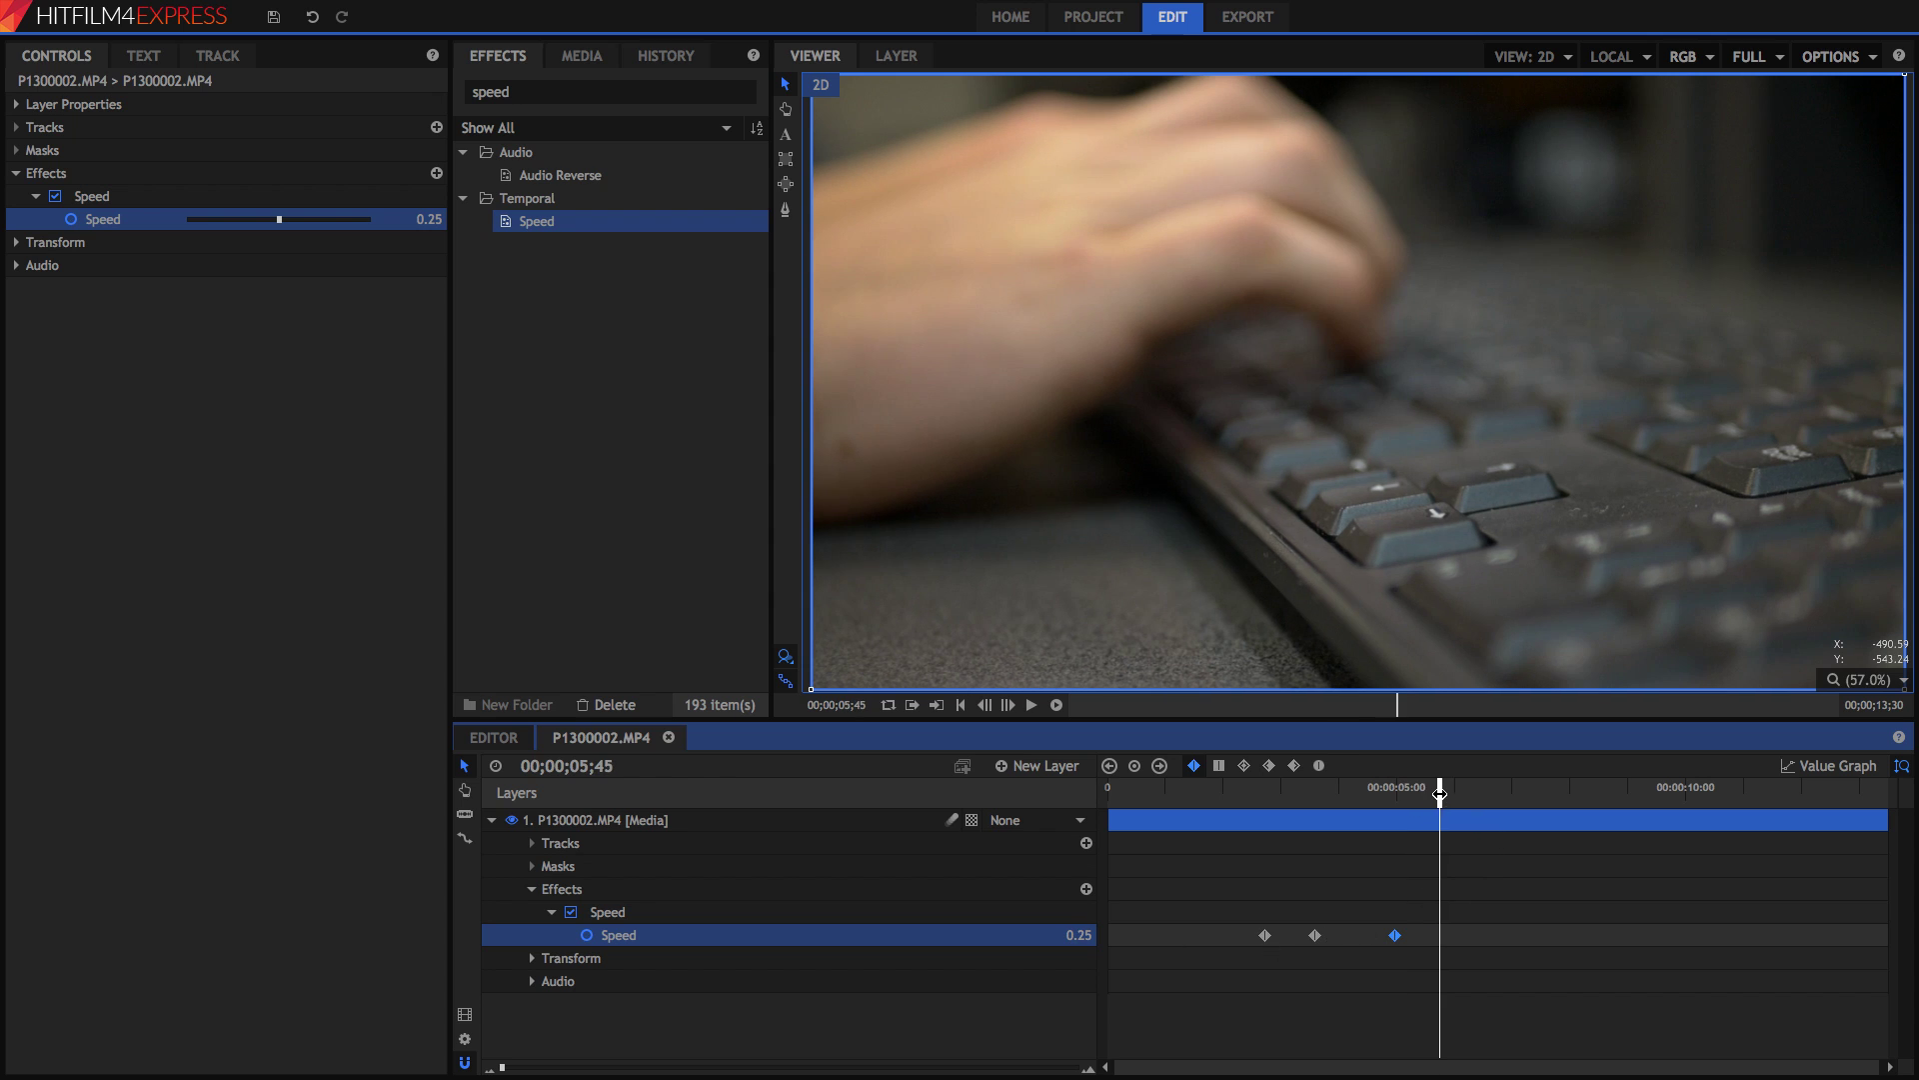
{"action": "left_click", "coordinate": [1076, 937]}
{"action": "type", "text": "1"}
{"action": "key", "text": "Return"}
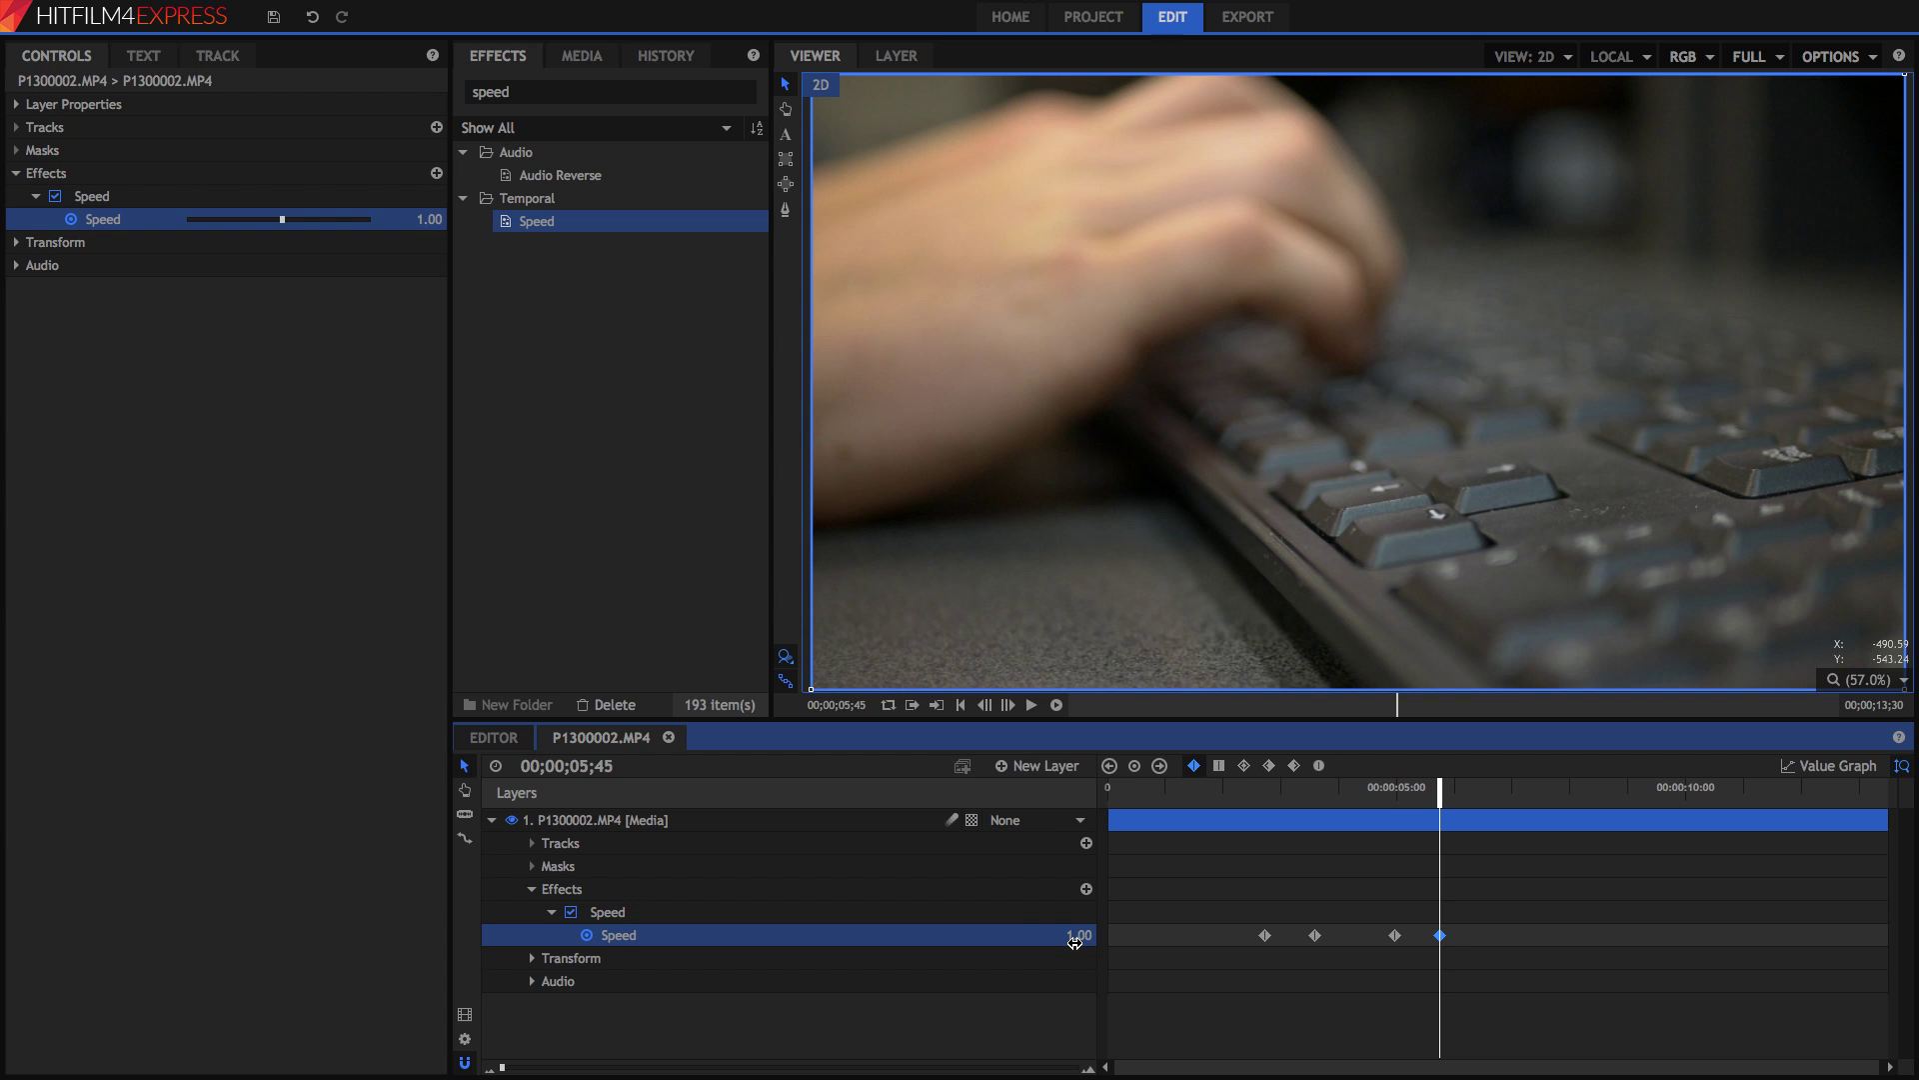
{"action": "key", "text": "Home"}
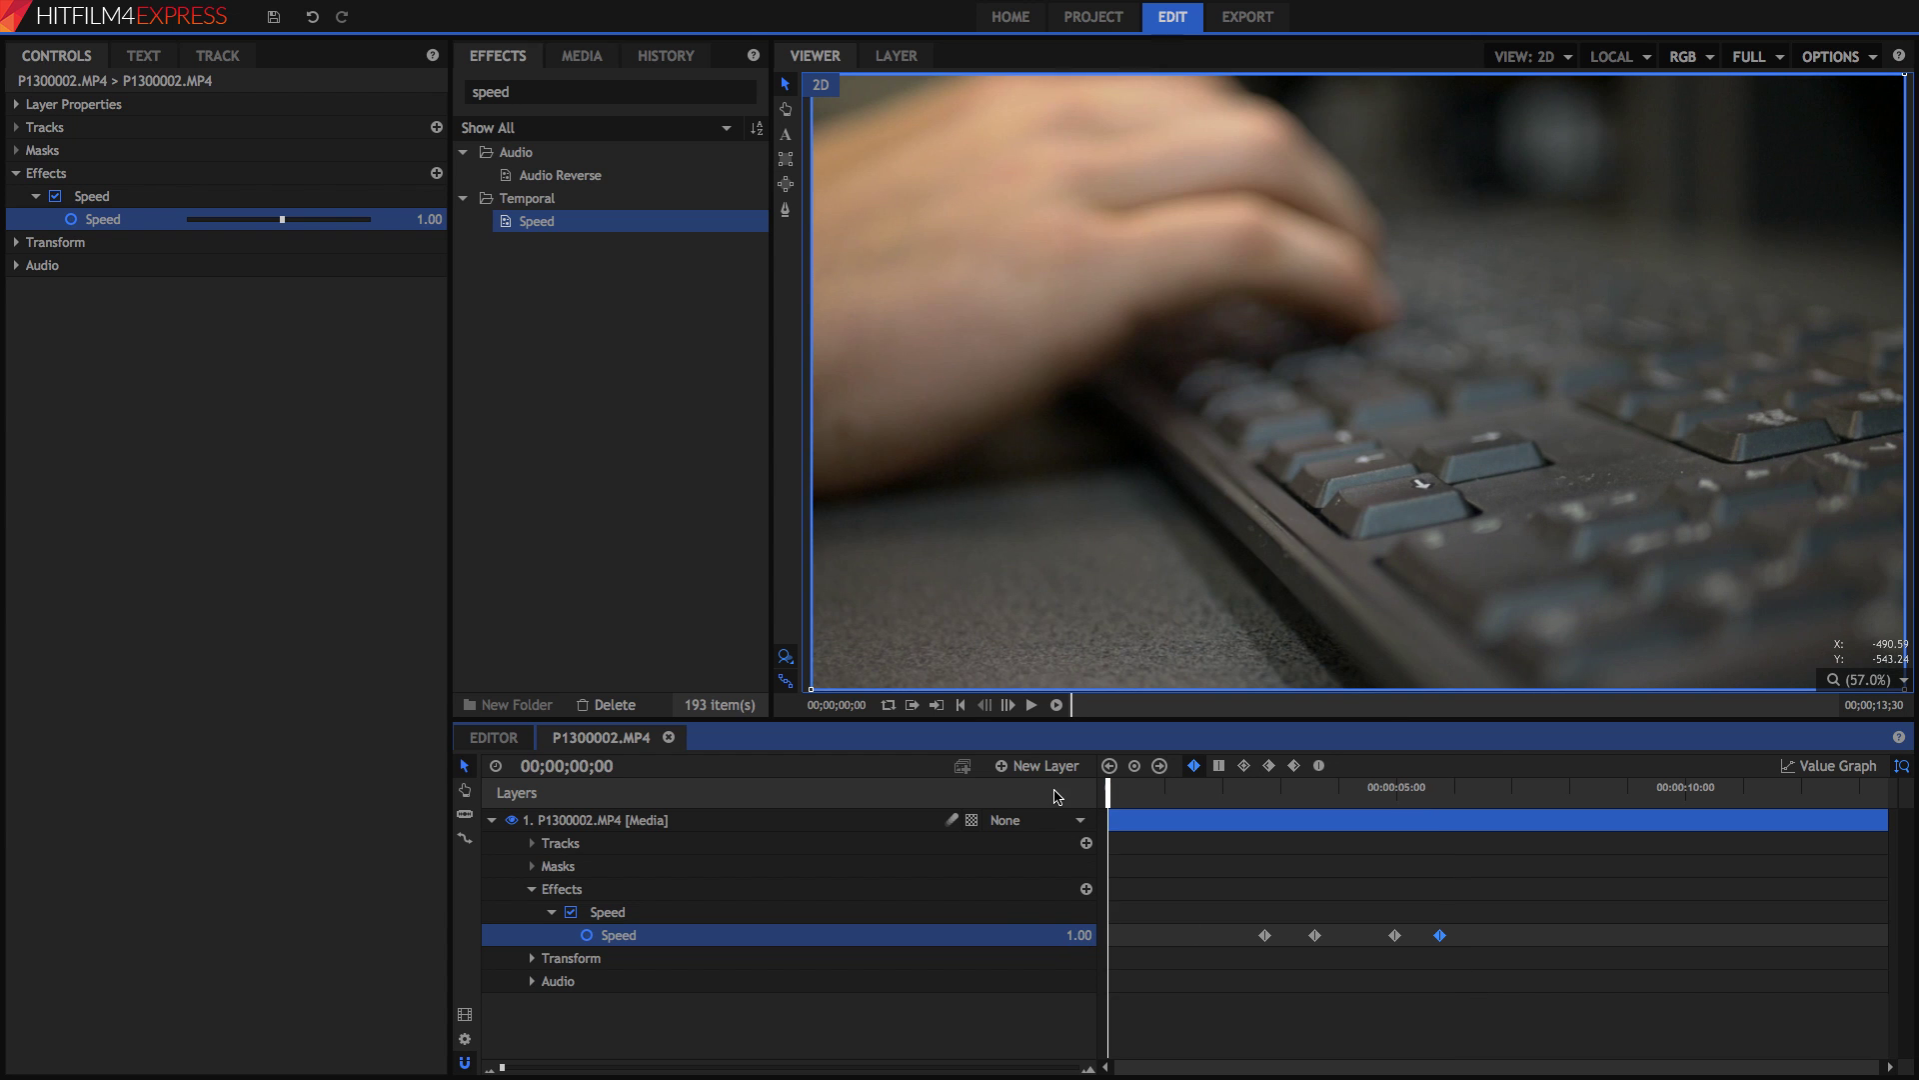
{"action": "key", "text": "space"}
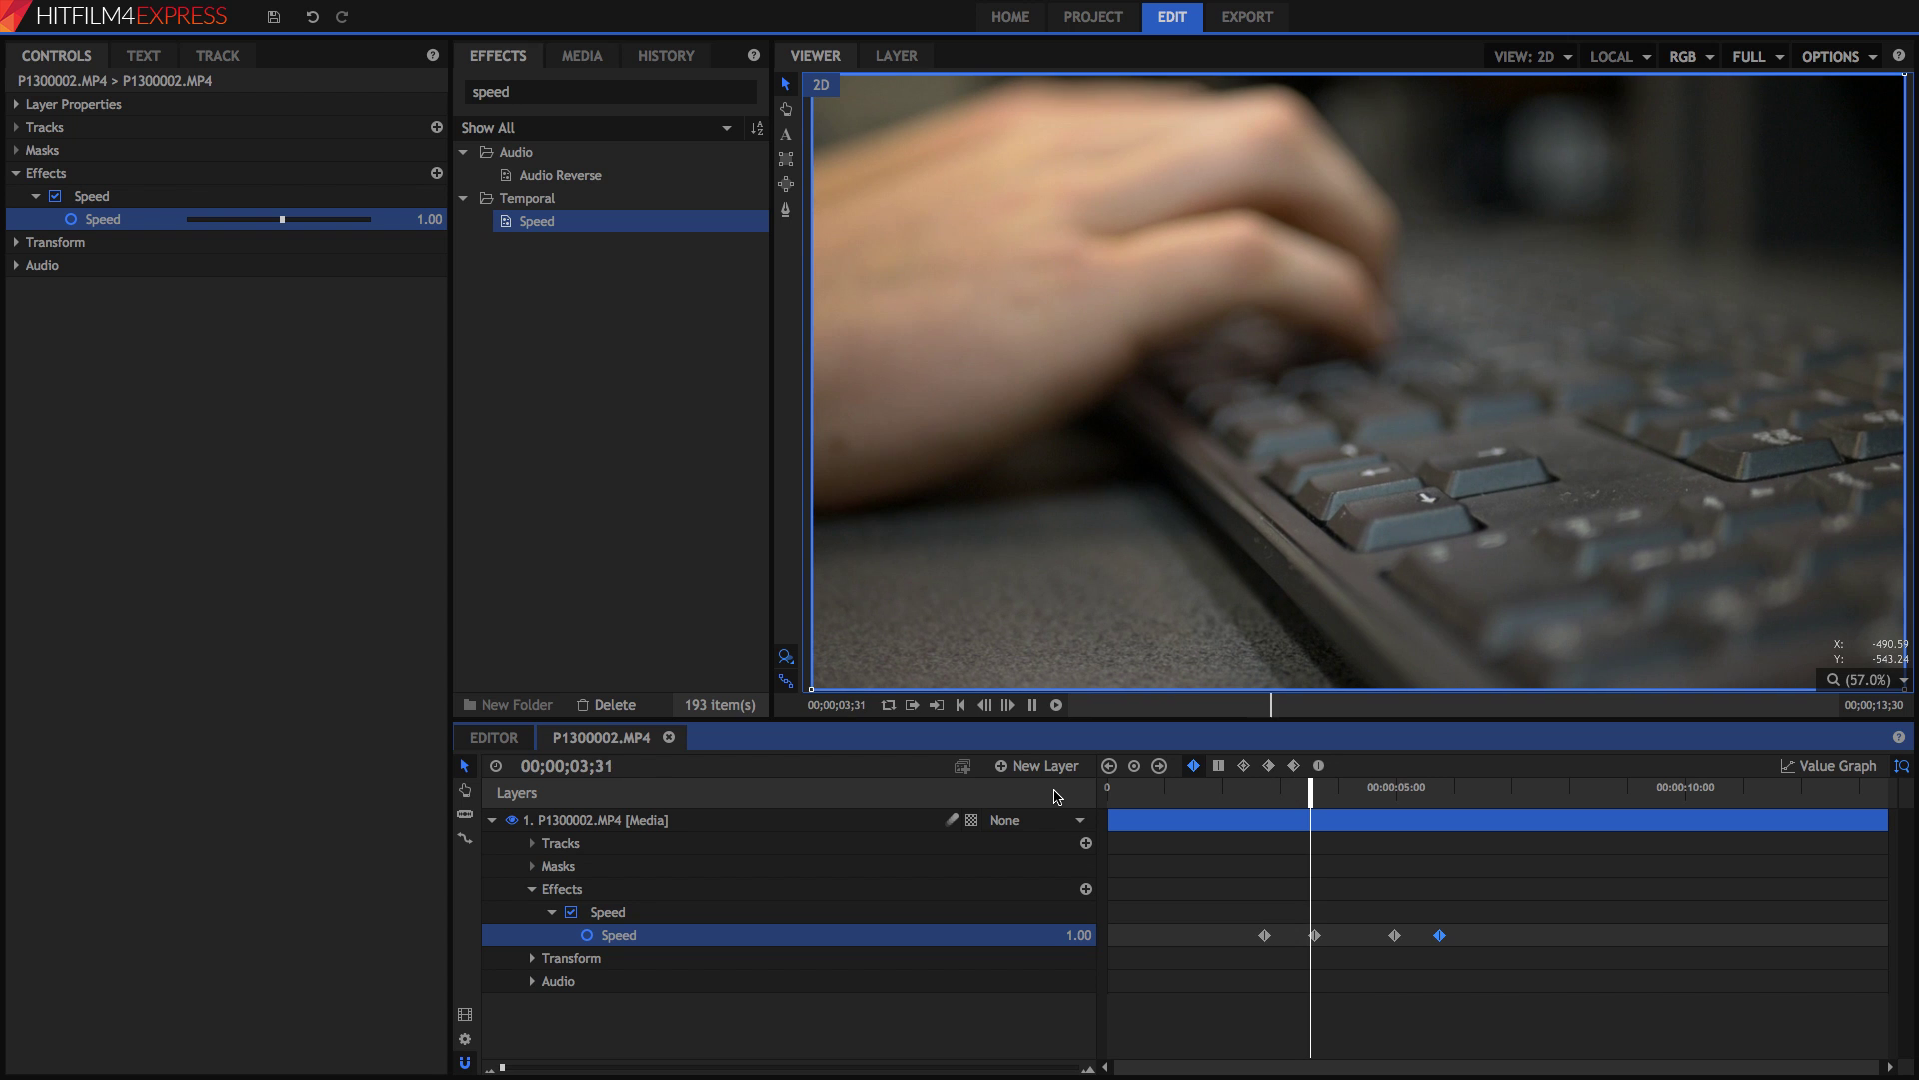
{"action": "key", "text": "space"}
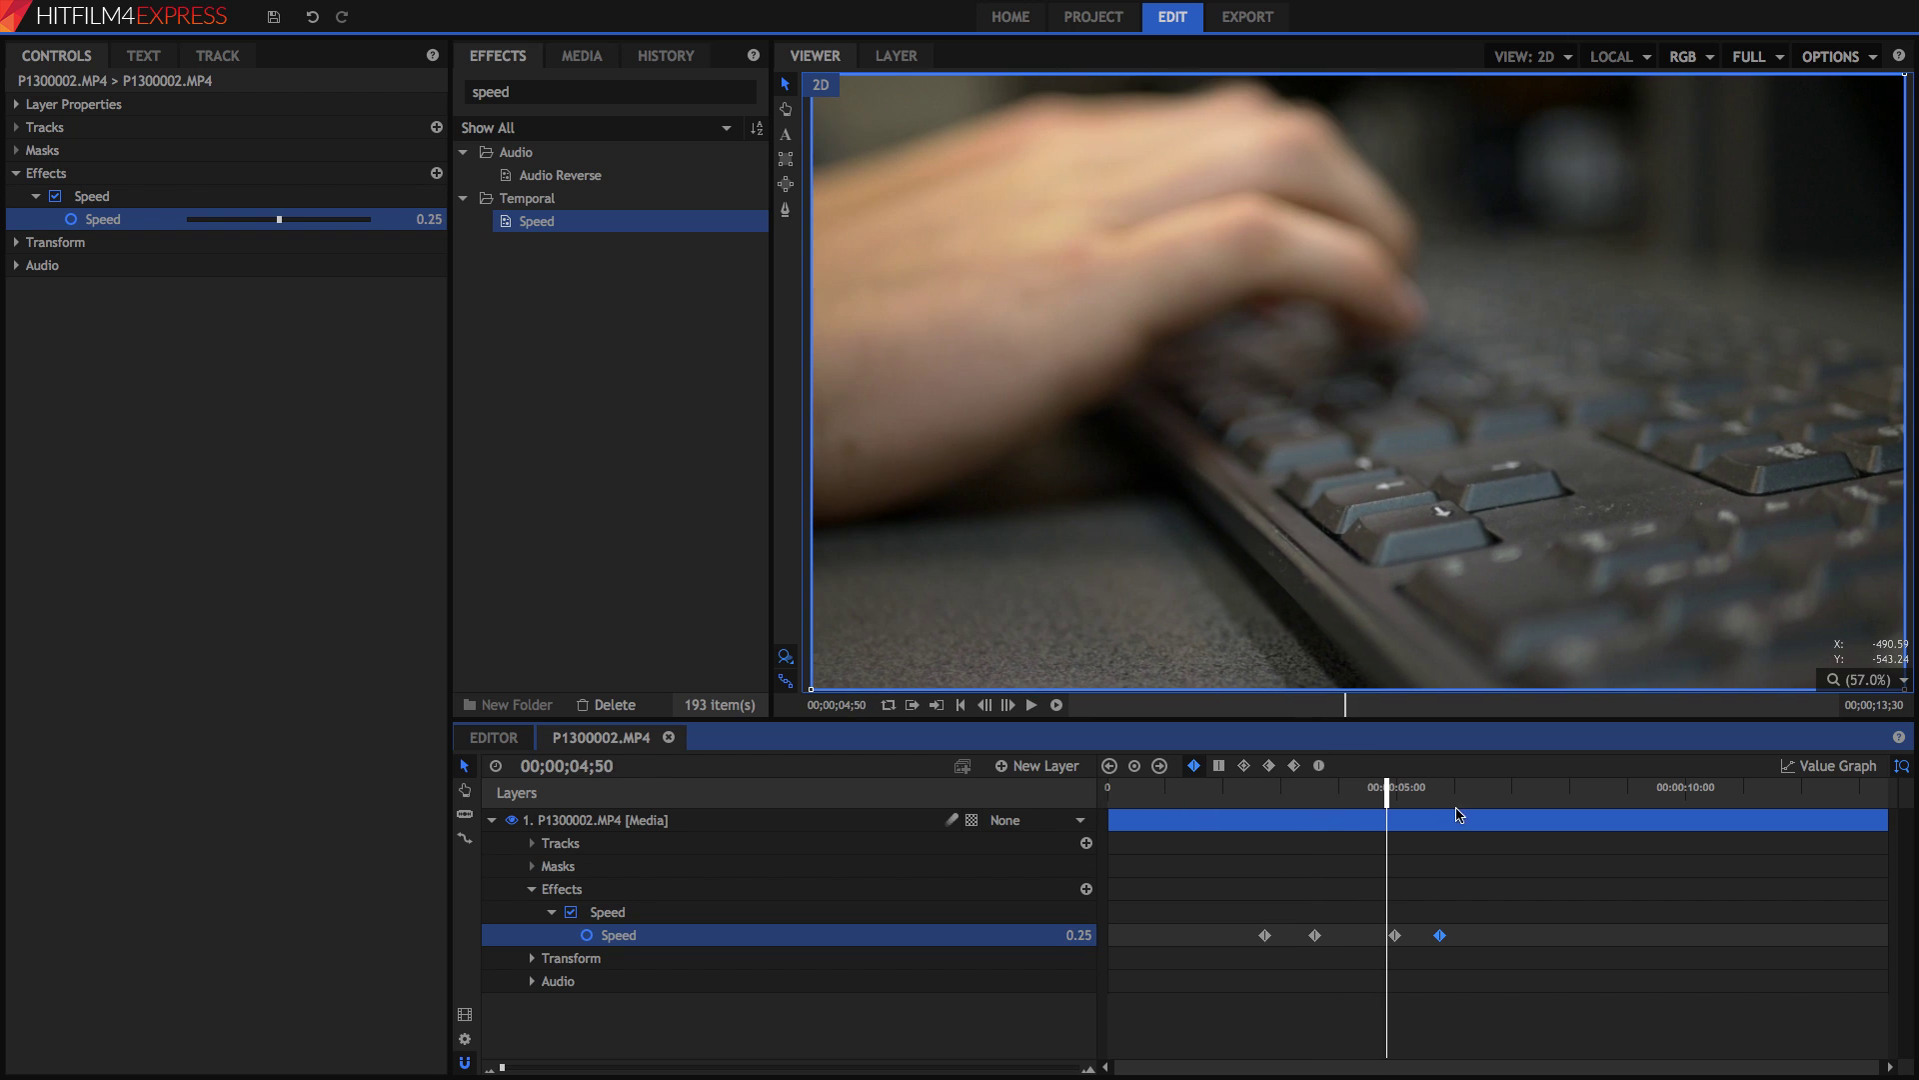
{"action": "left_click_drag", "start_coordinate": [1323, 787], "coordinate": [1337, 787]}
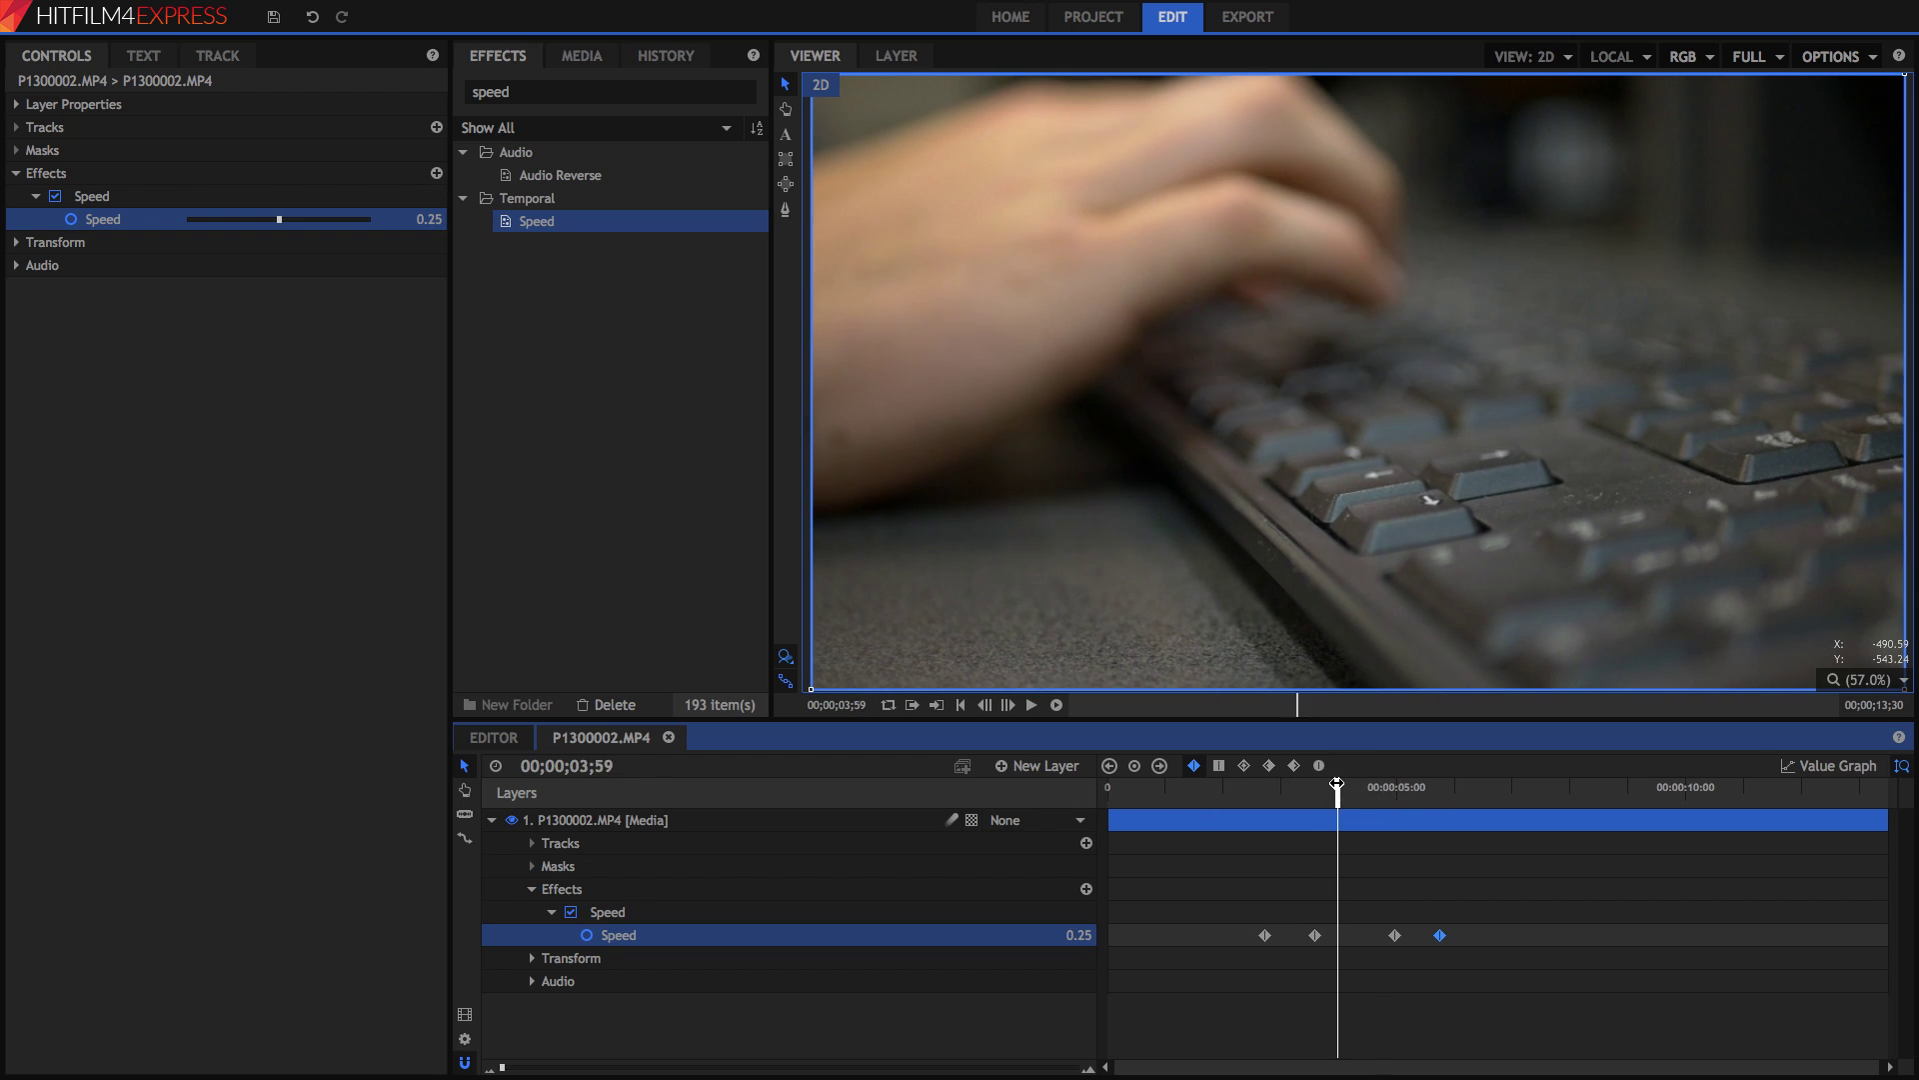
{"action": "key", "text": "space"}
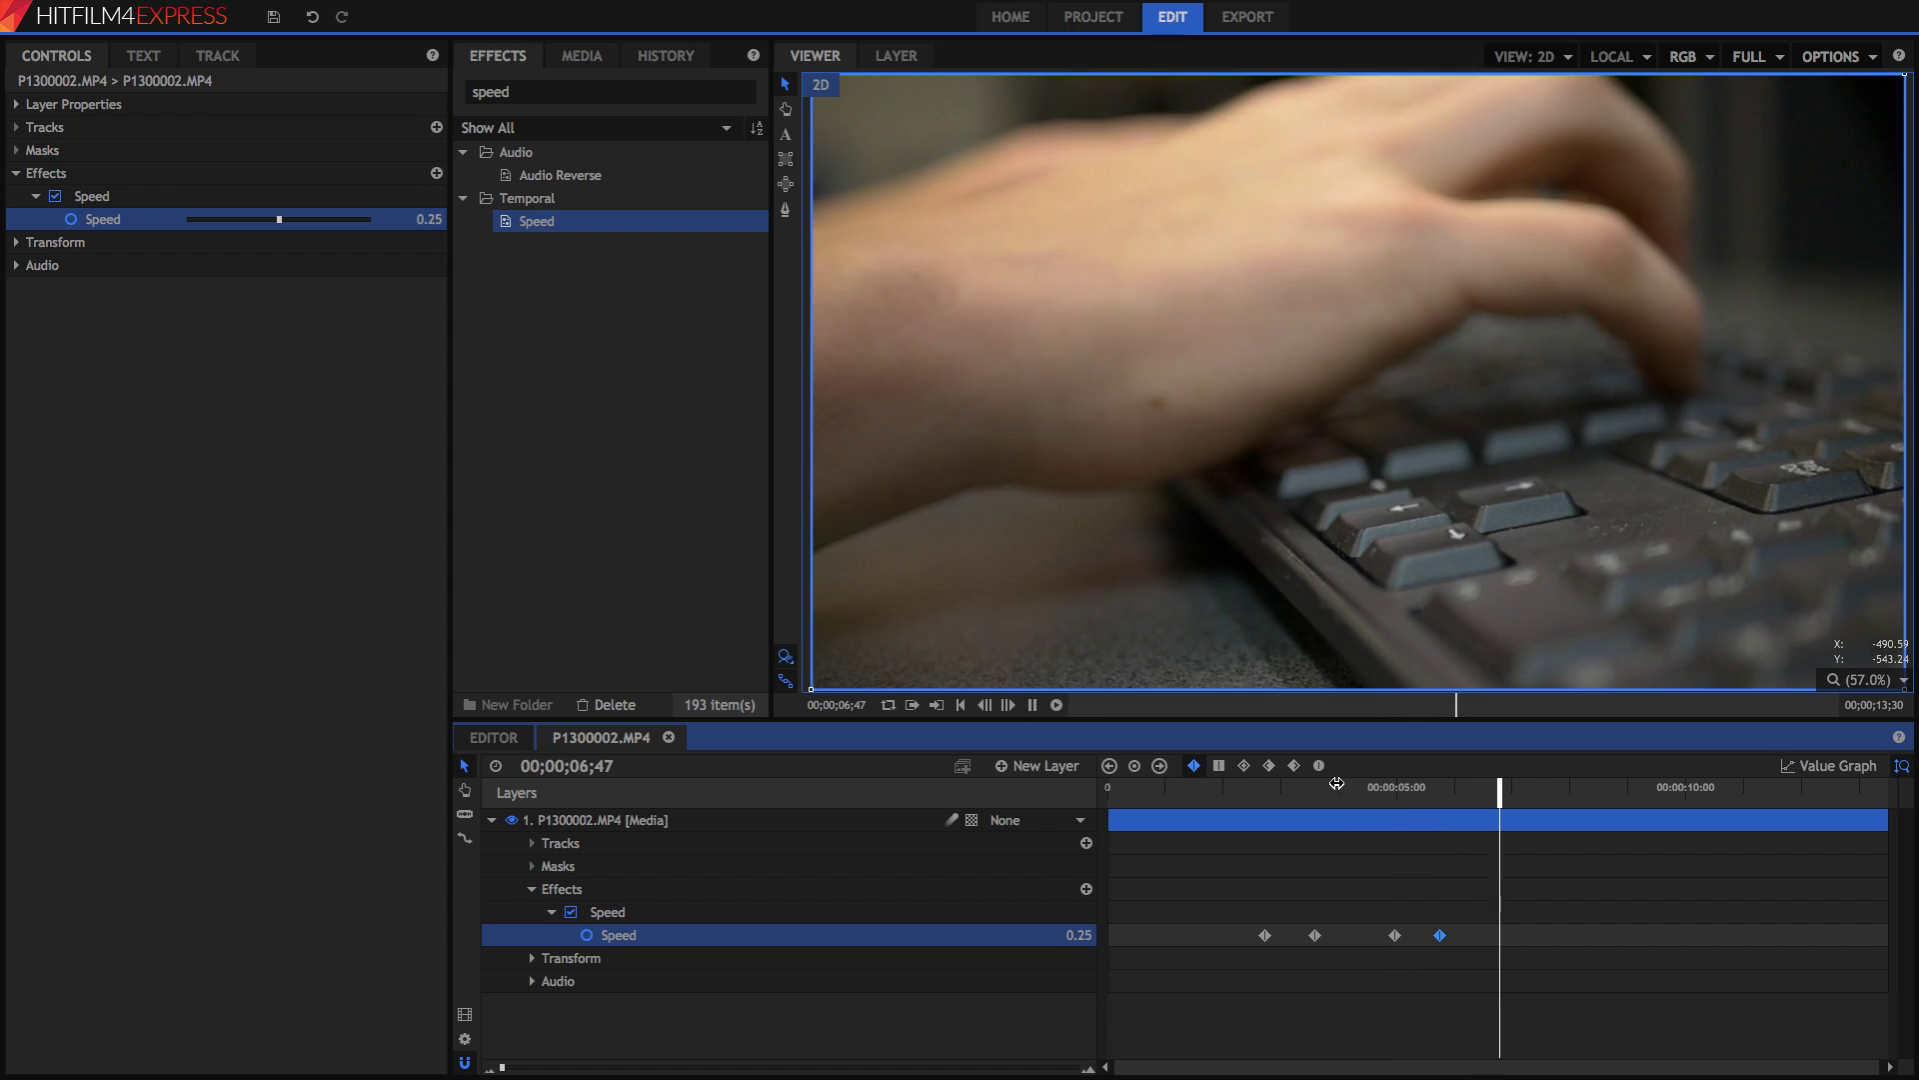
{"action": "key", "text": "space"}
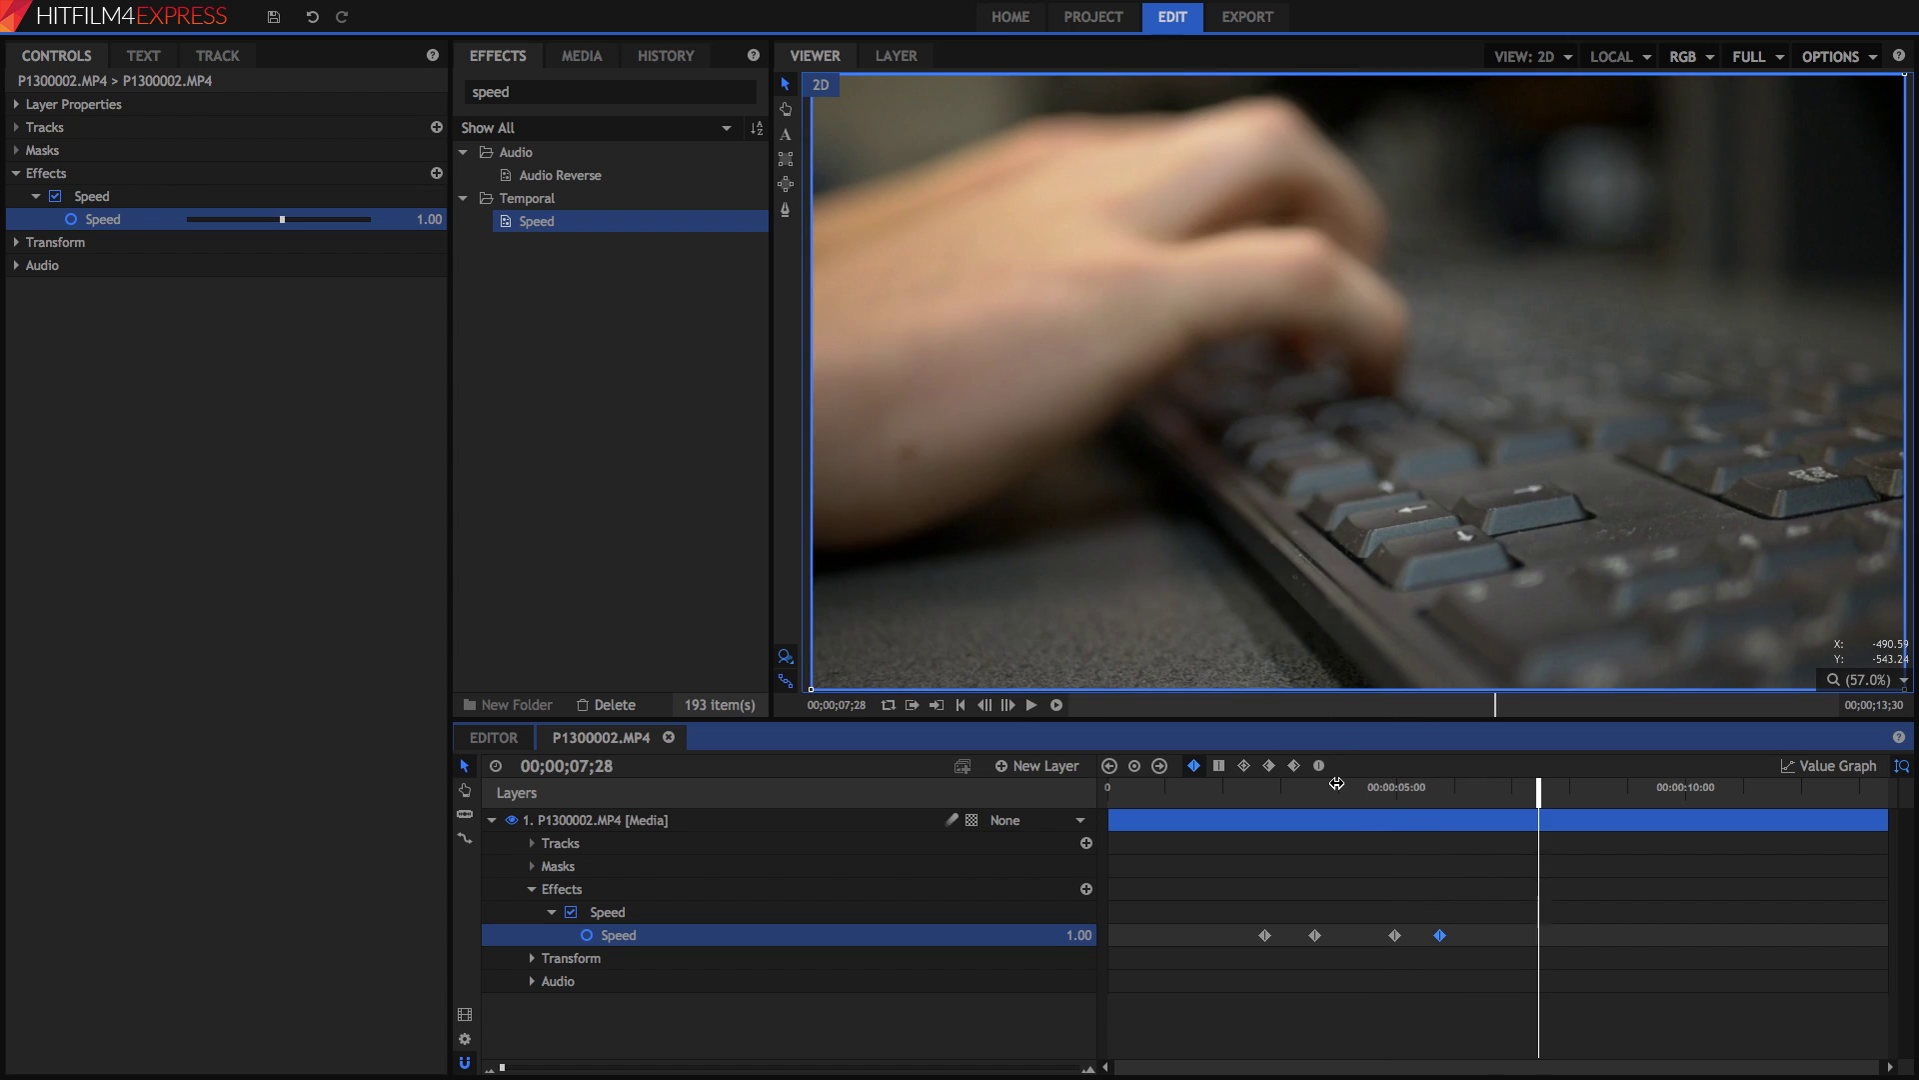